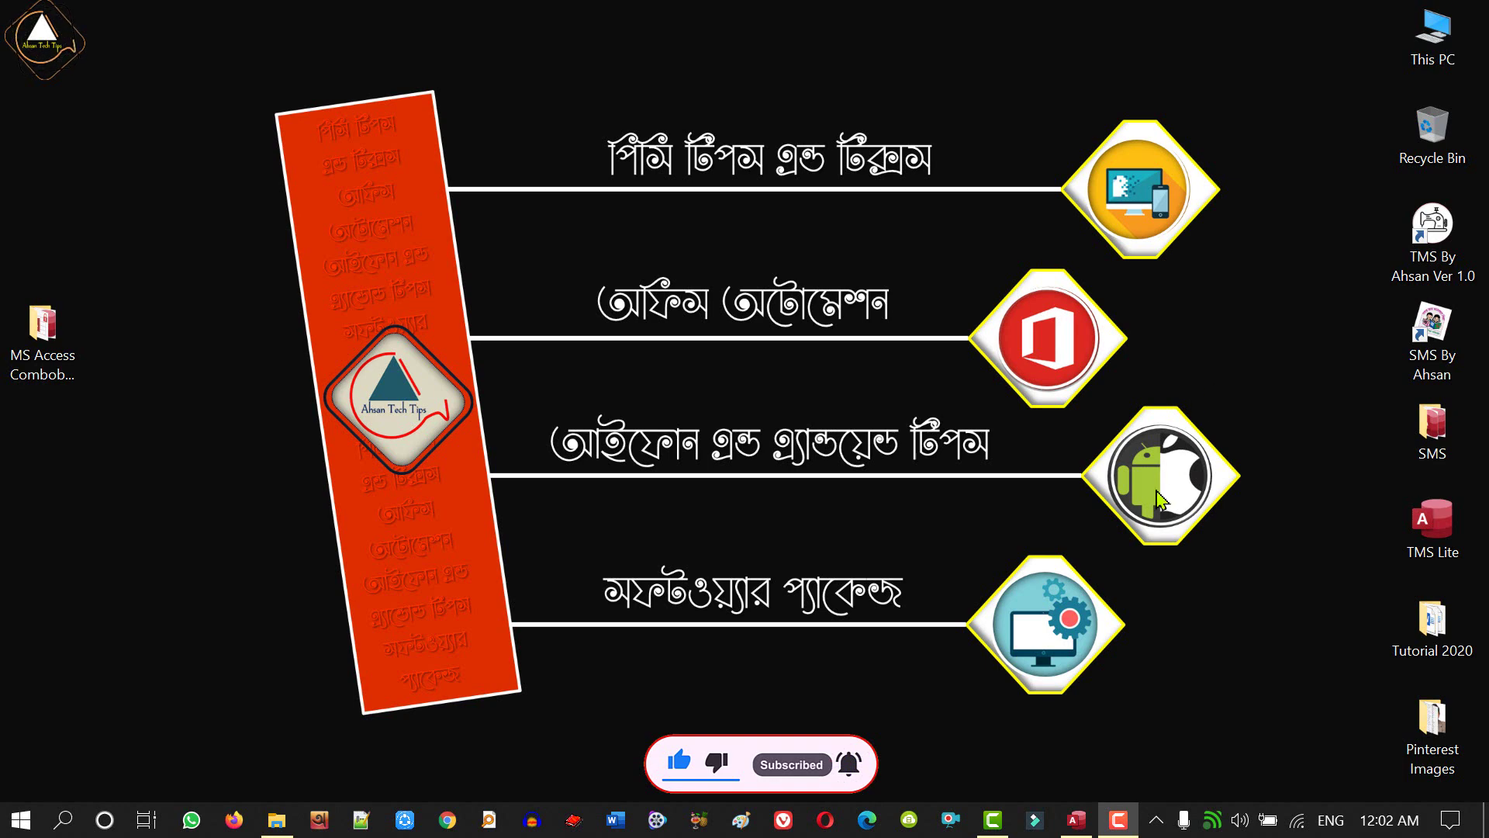
# - Open the frm_Main form in Form view from the MS Access Certificate database
pyautogui.click(1077, 820)
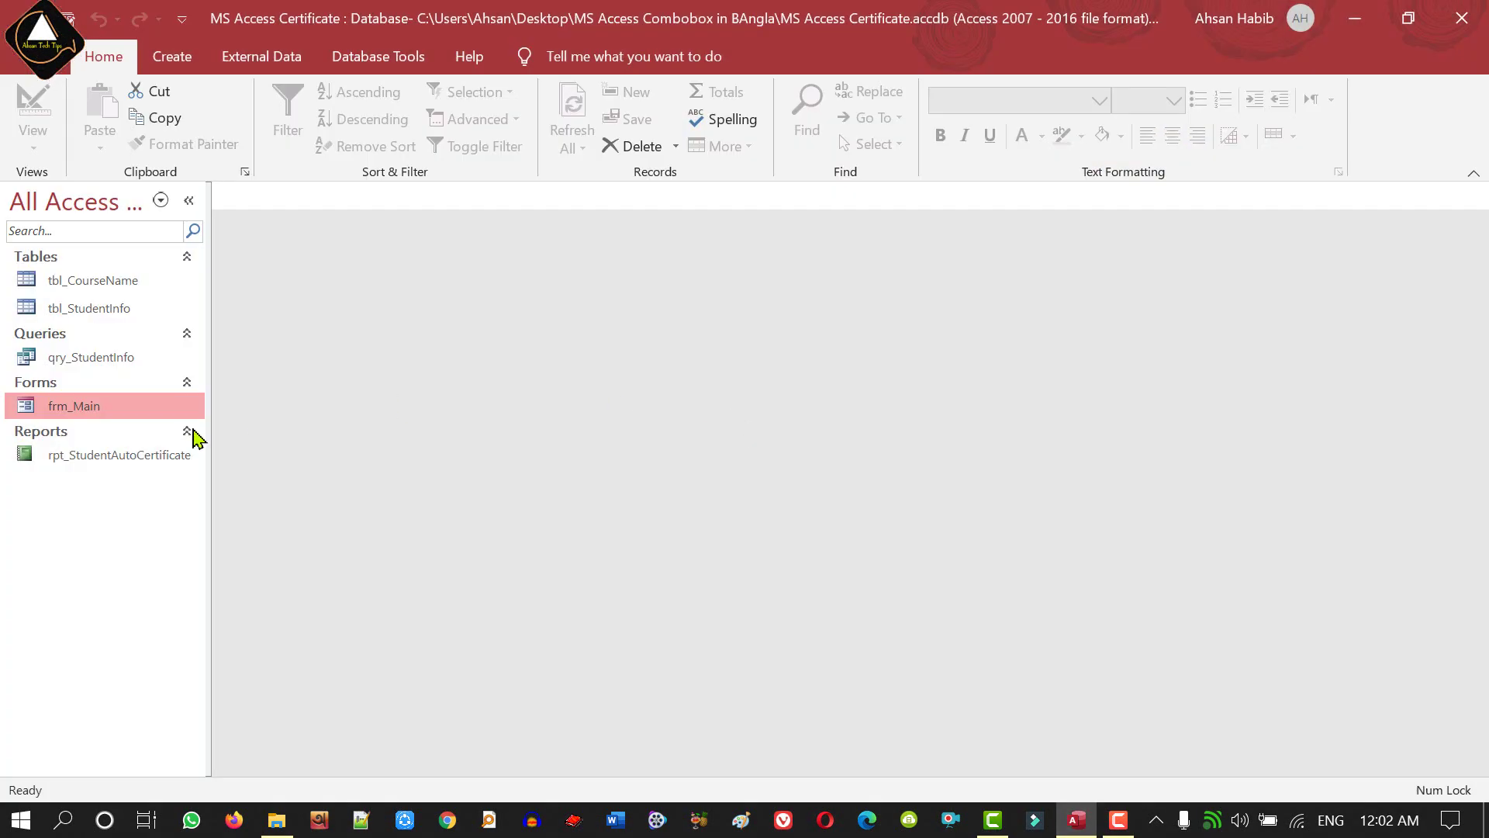
pyautogui.doubleClick(155, 406)
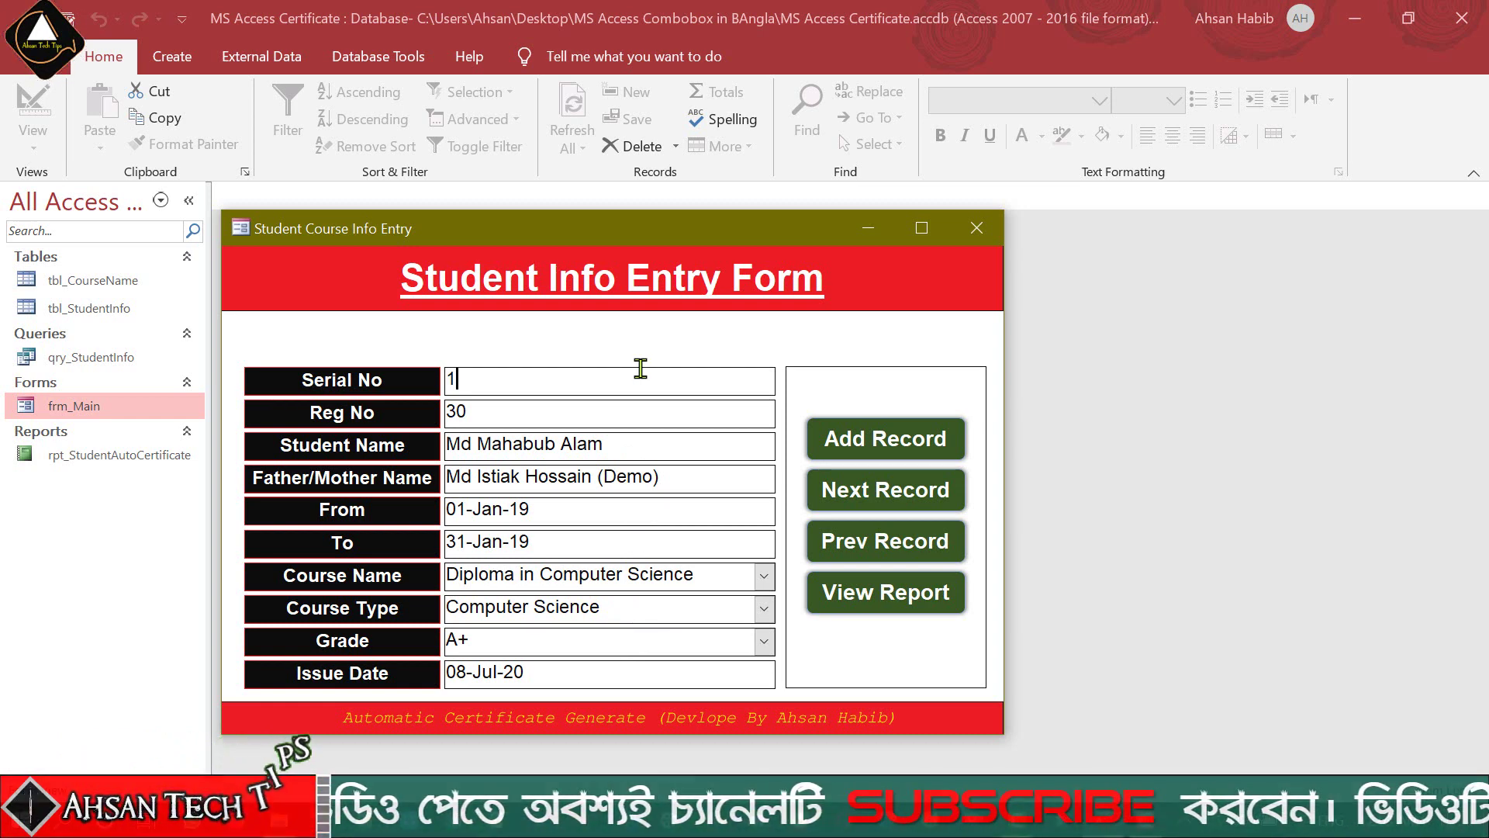
# - Switch frm_Main to Design View and draw a combo box in the strip below the title
pyautogui.rightClick(751, 334)
pyautogui.click(834, 395)
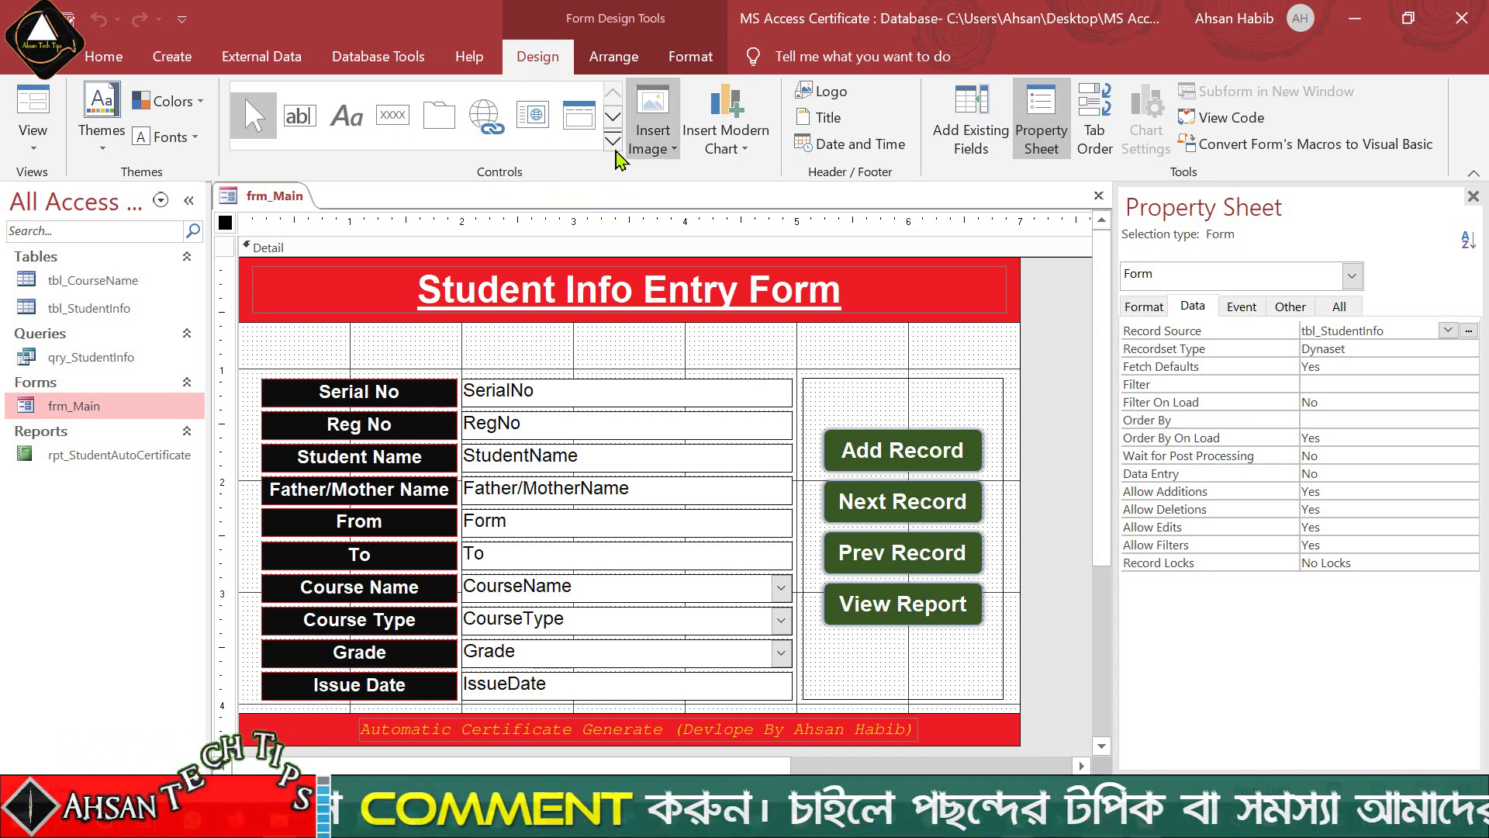
pyautogui.click(613, 145)
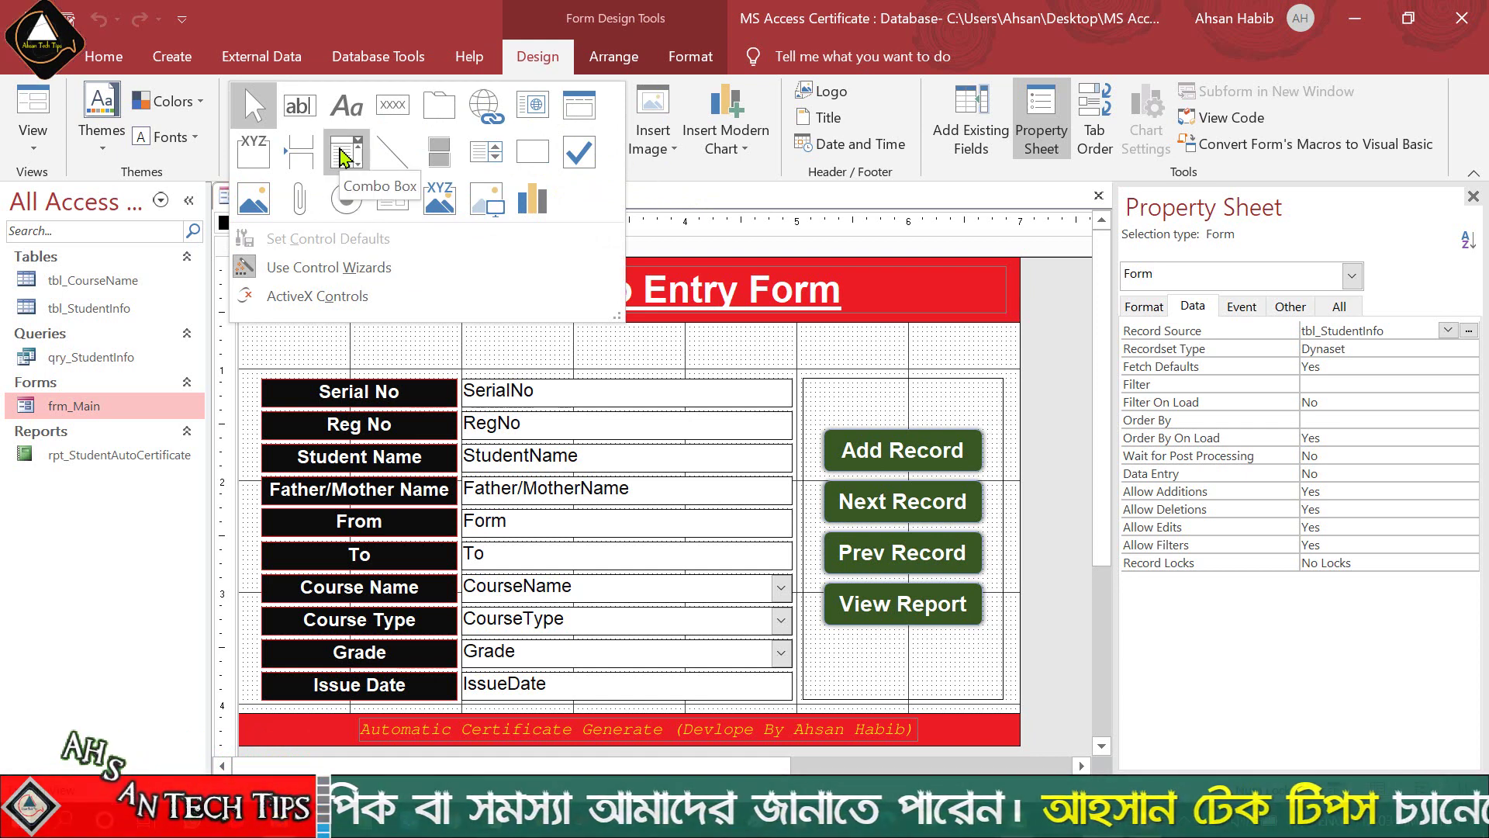
pyautogui.click(342, 158)
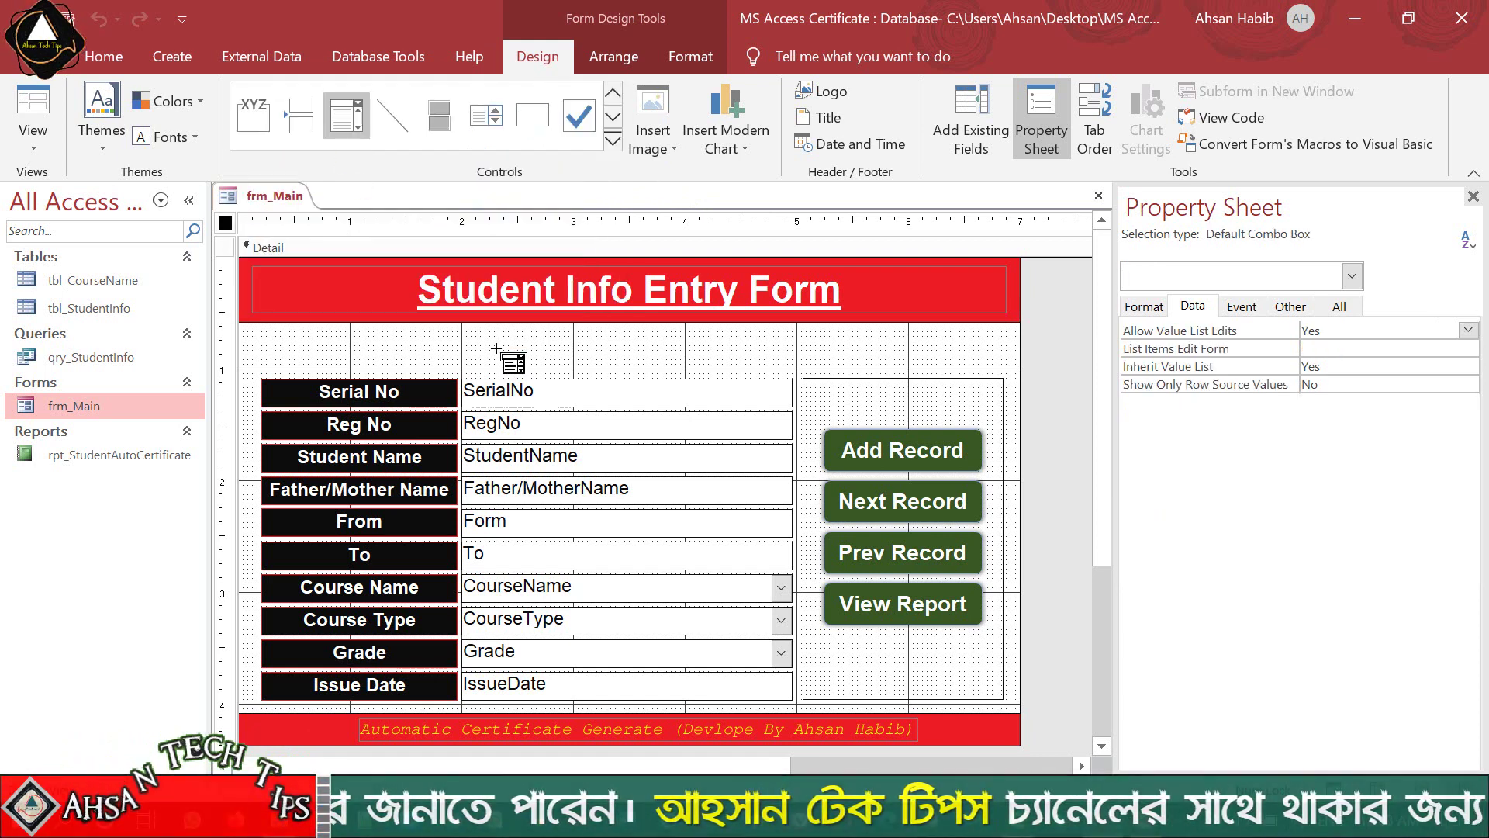
pyautogui.moveTo(516, 344); pyautogui.dragTo(794, 366)
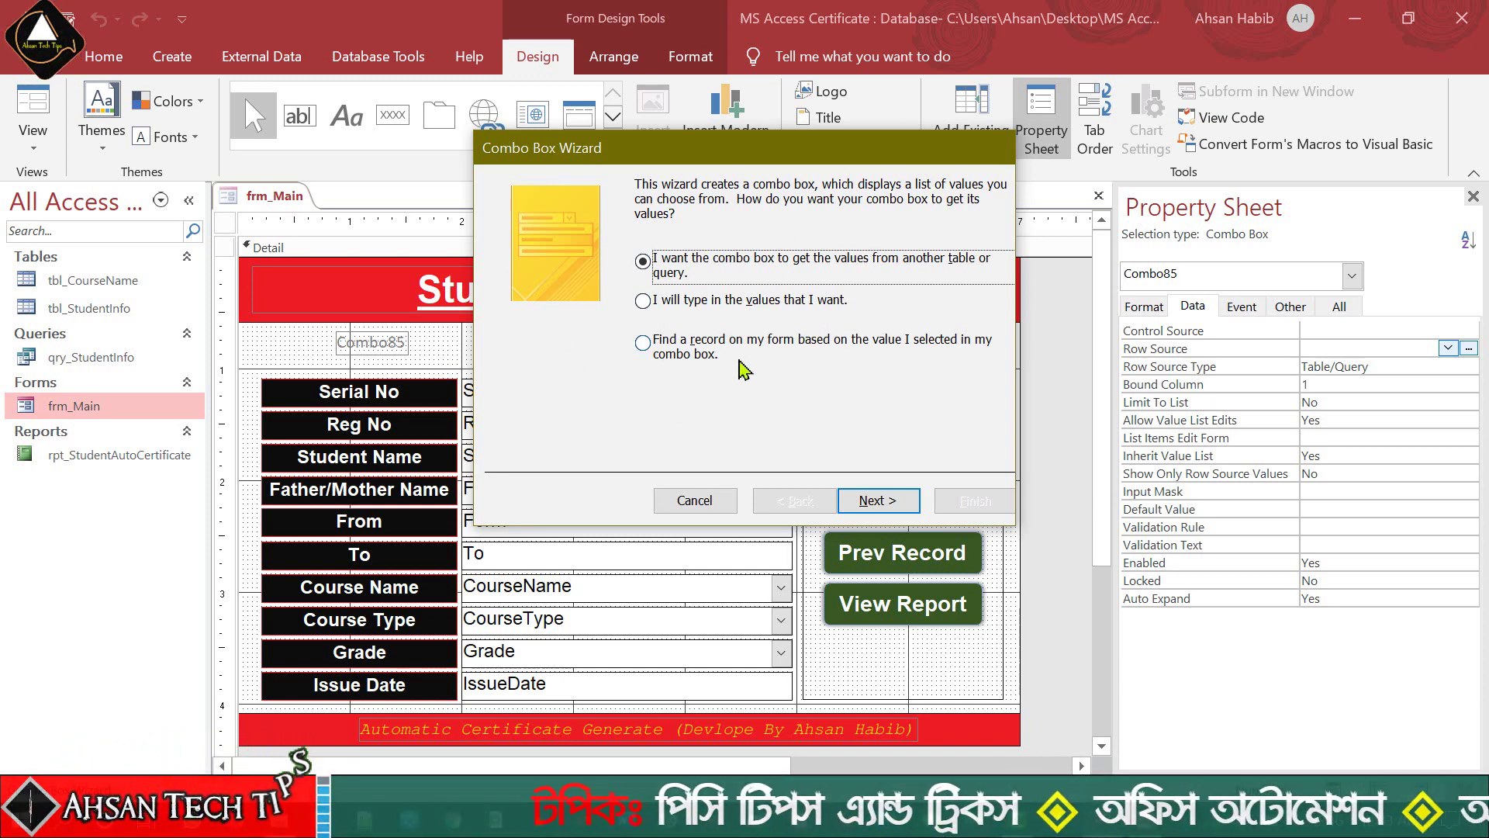
# - Cancel the Combo Box Wizard, leaving Combo85 as an unbound combo box
pyautogui.click(692, 501)
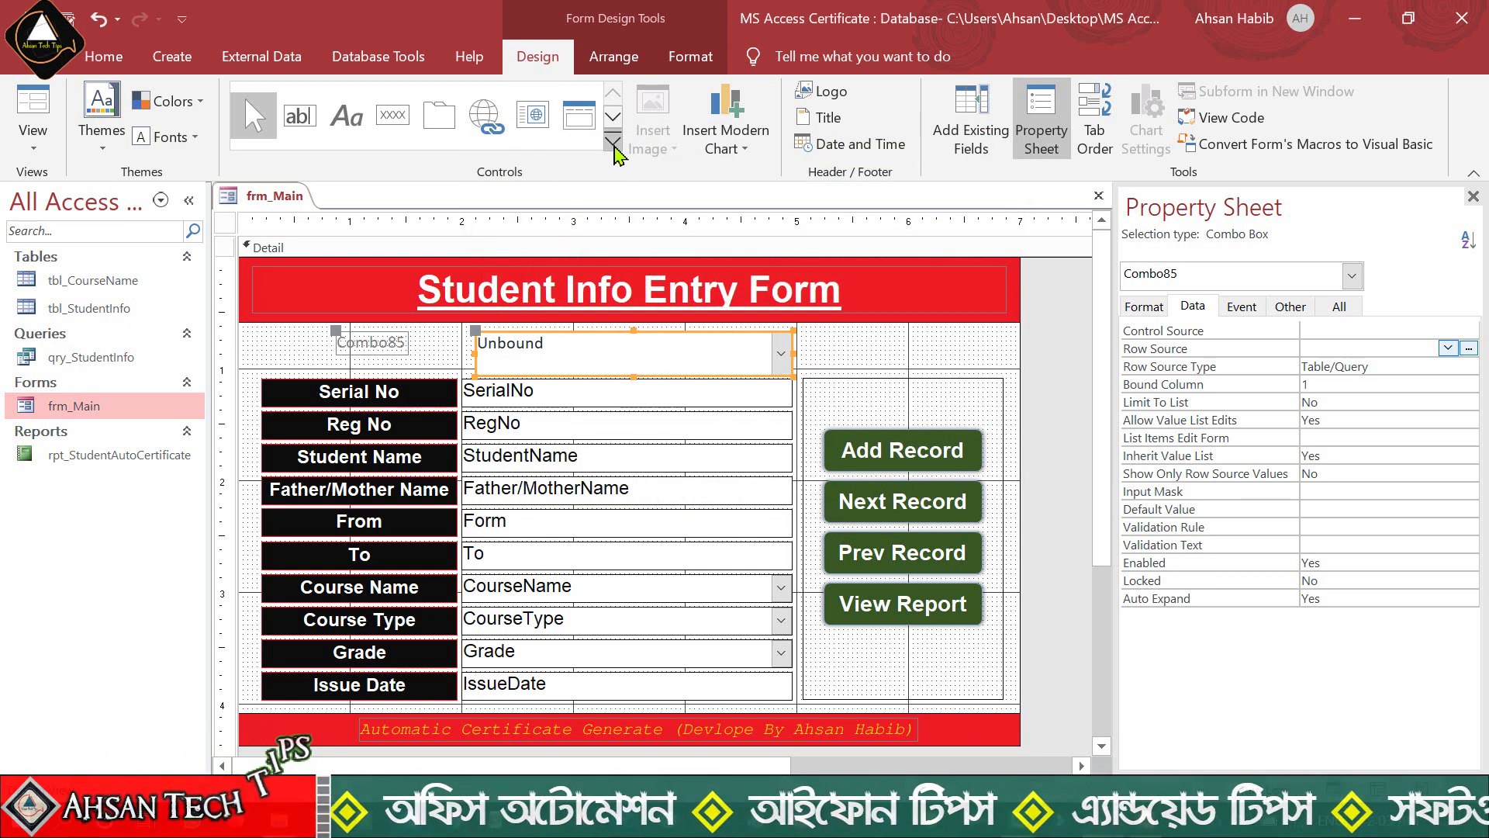
pyautogui.click(612, 142)
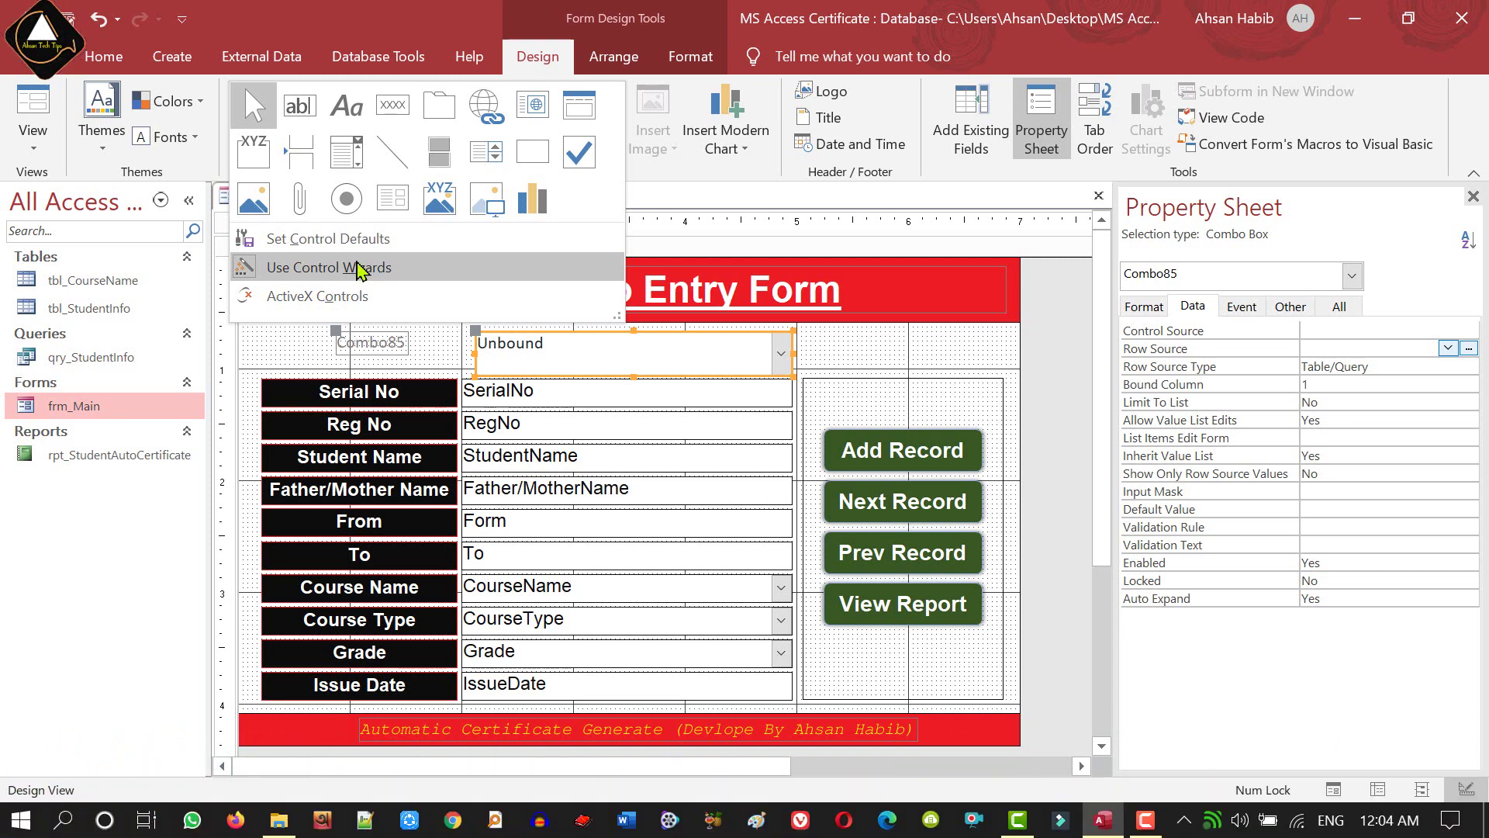
# - Turn off the control wizards and draw a second trial combo box at the strip's right end
pyautogui.click(334, 271)
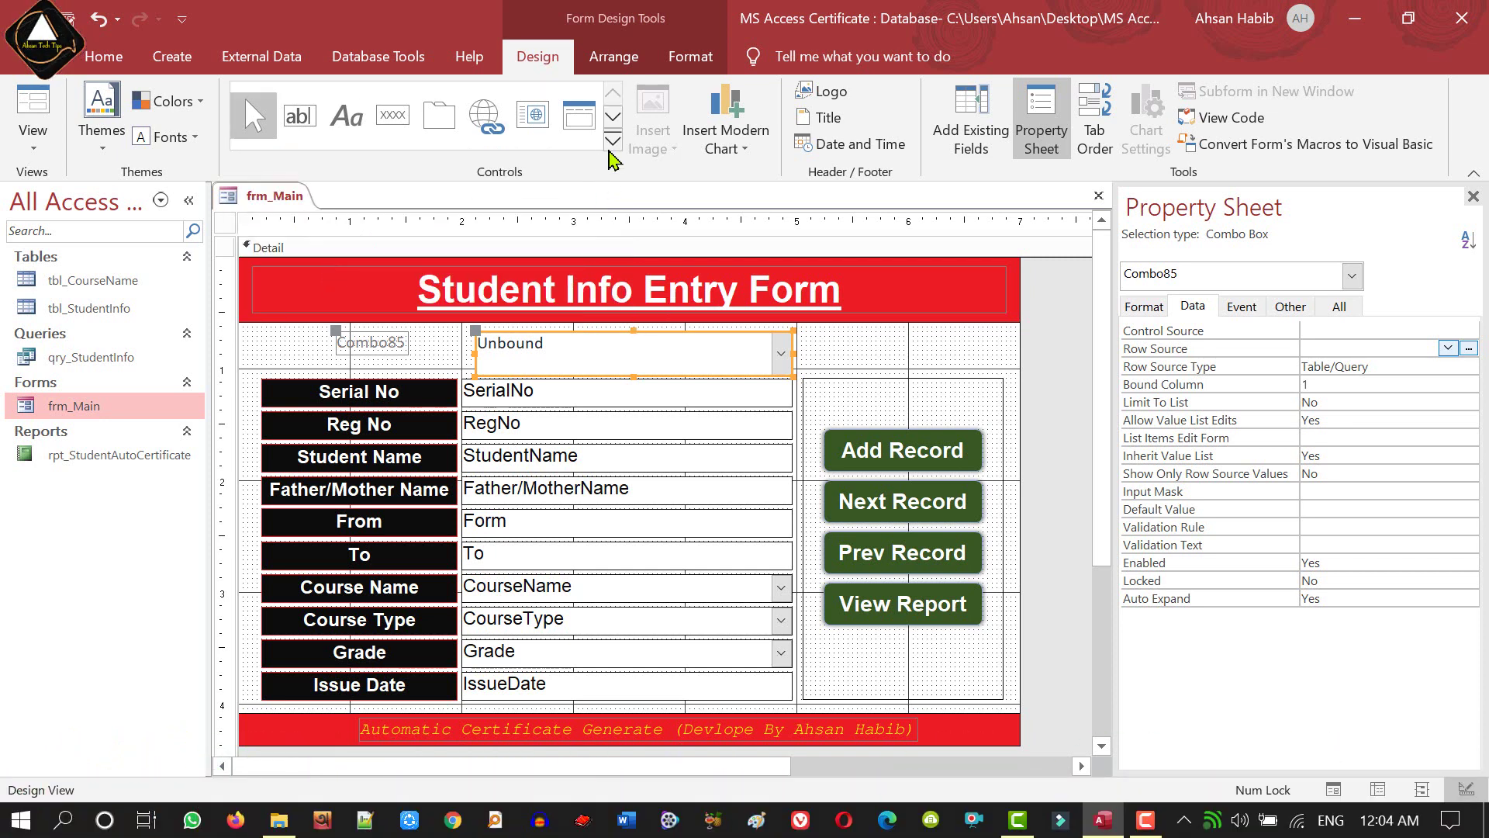
pyautogui.click(613, 141)
pyautogui.click(347, 151)
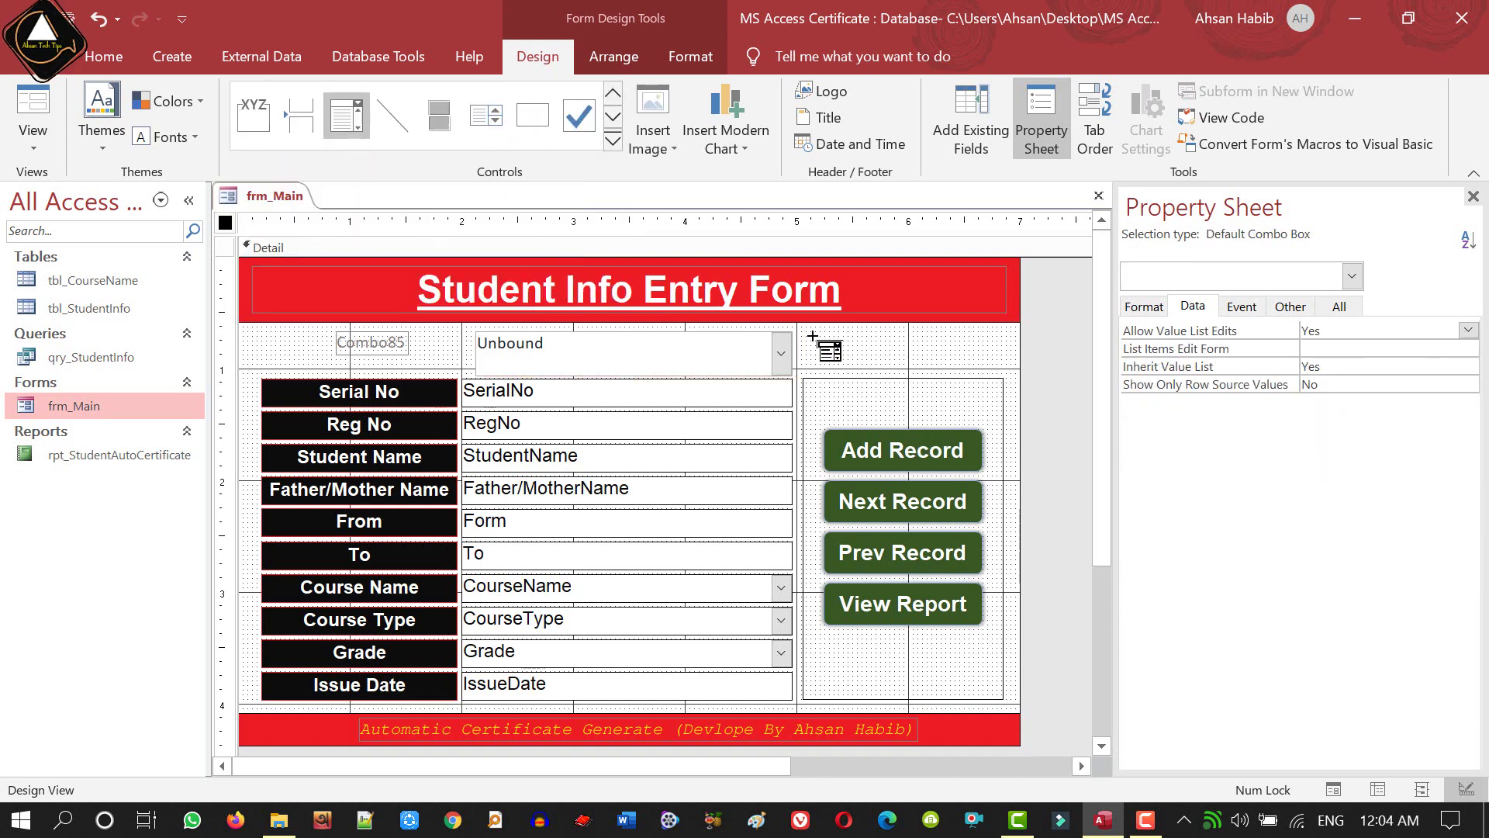
pyautogui.moveTo(813, 336); pyautogui.dragTo(937, 357)
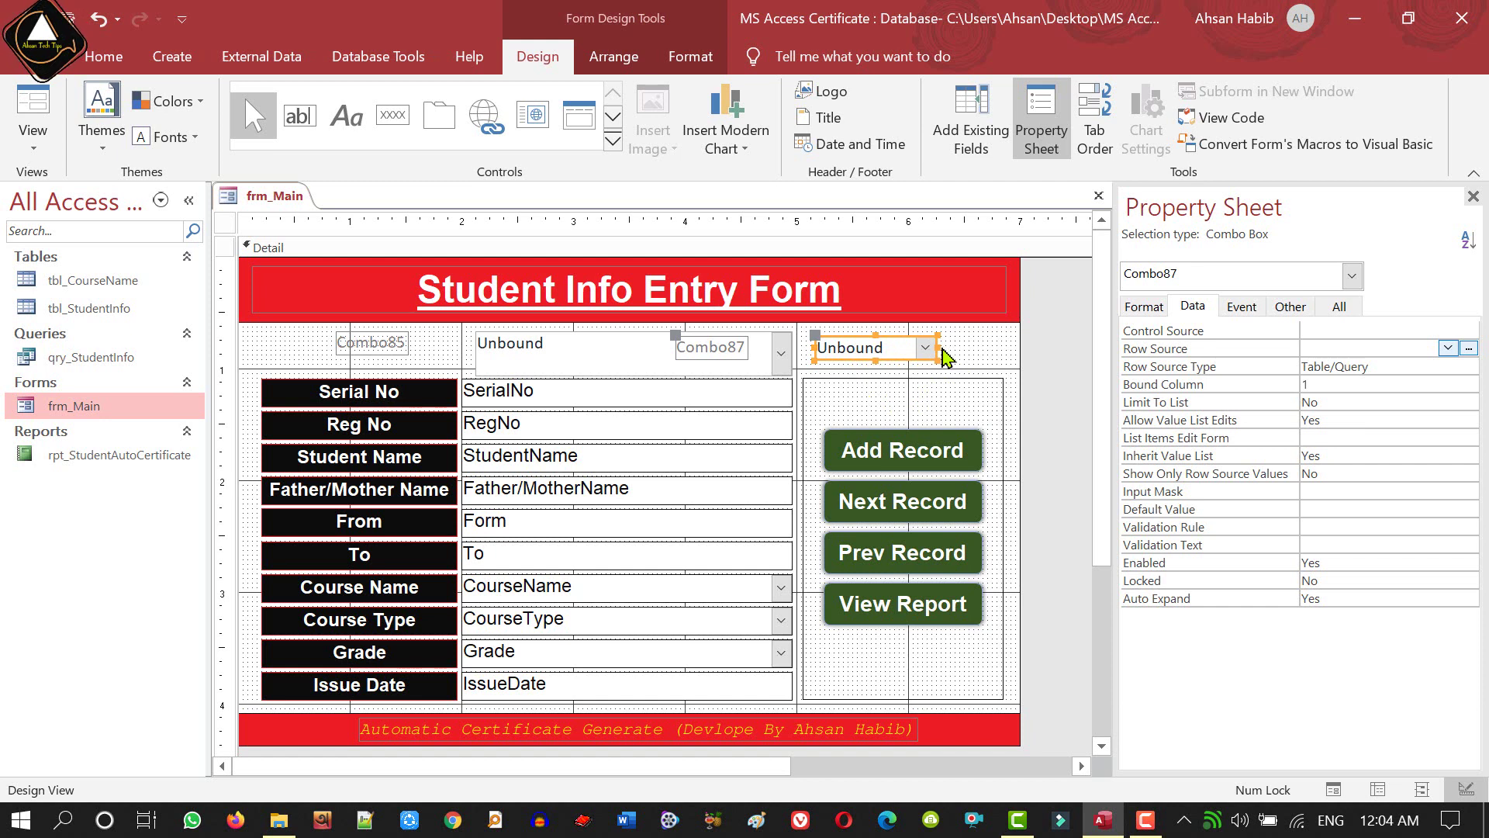
# - Delete all the trial combo boxes under the title and turn the control wizards back on
pyautogui.click(982, 357)
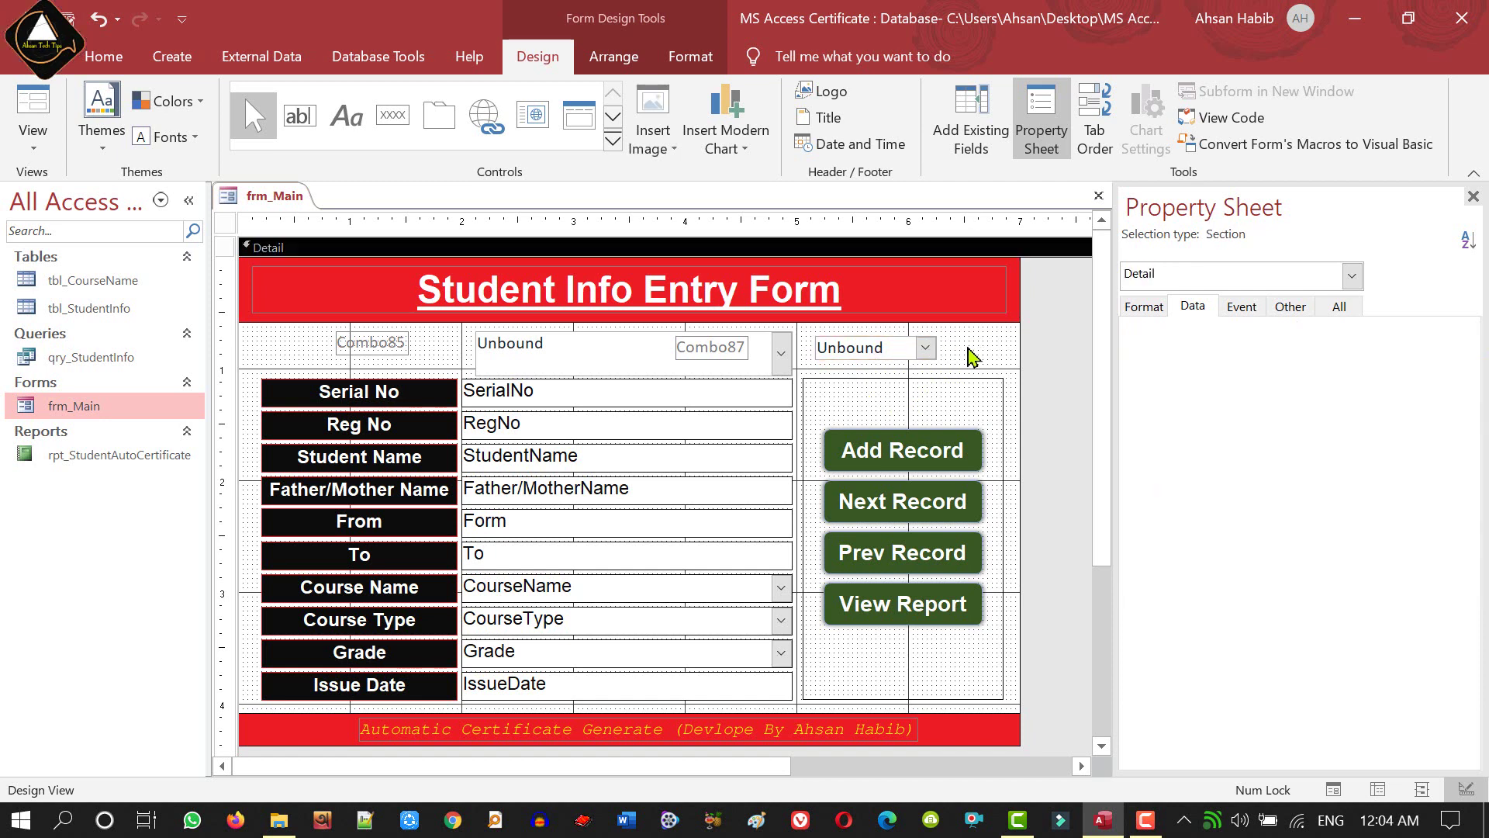
pyautogui.moveTo(969, 344); pyautogui.dragTo(353, 371)
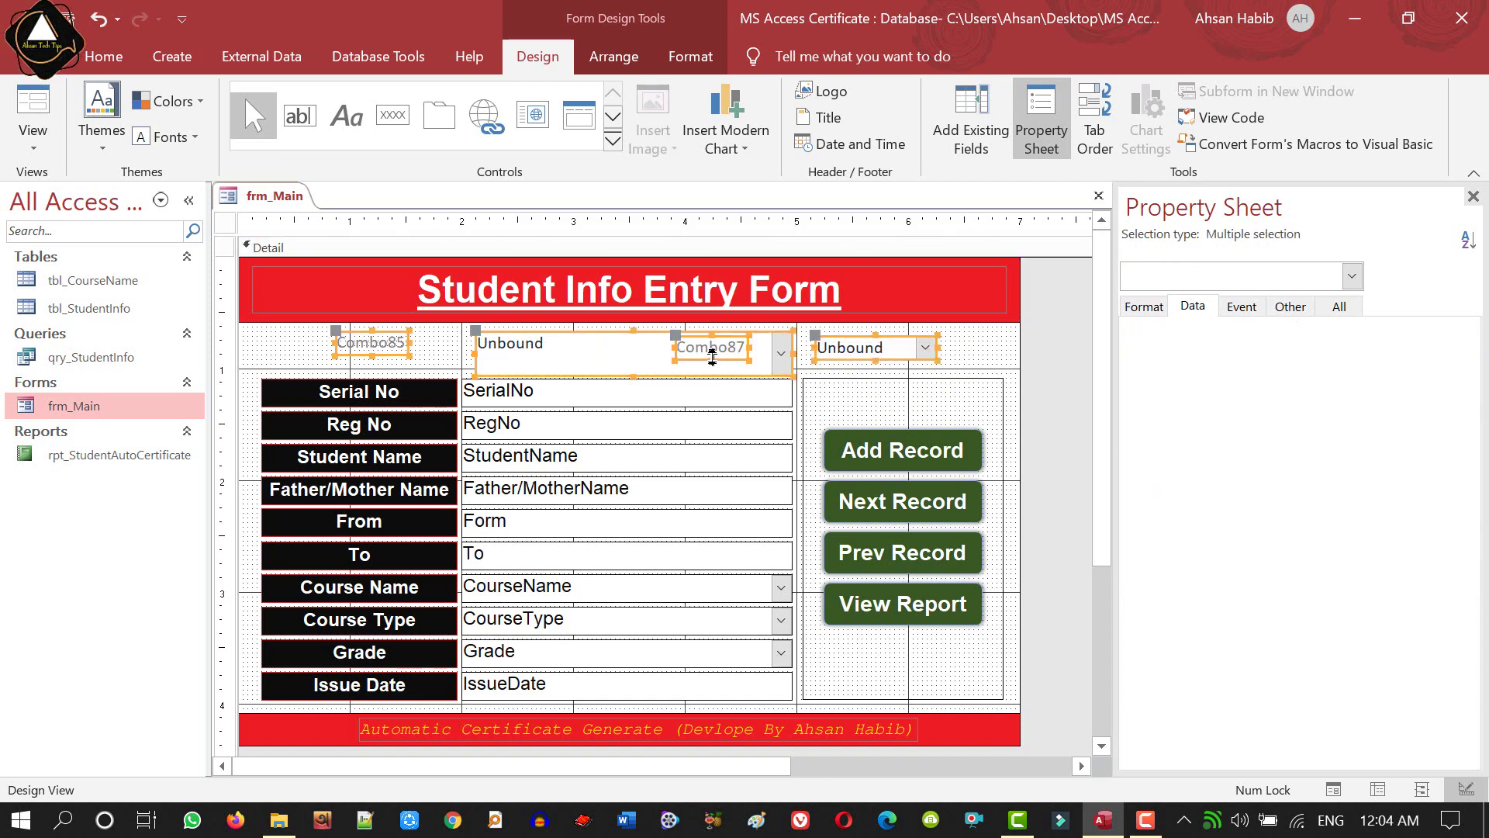
pyautogui.press('Delete')
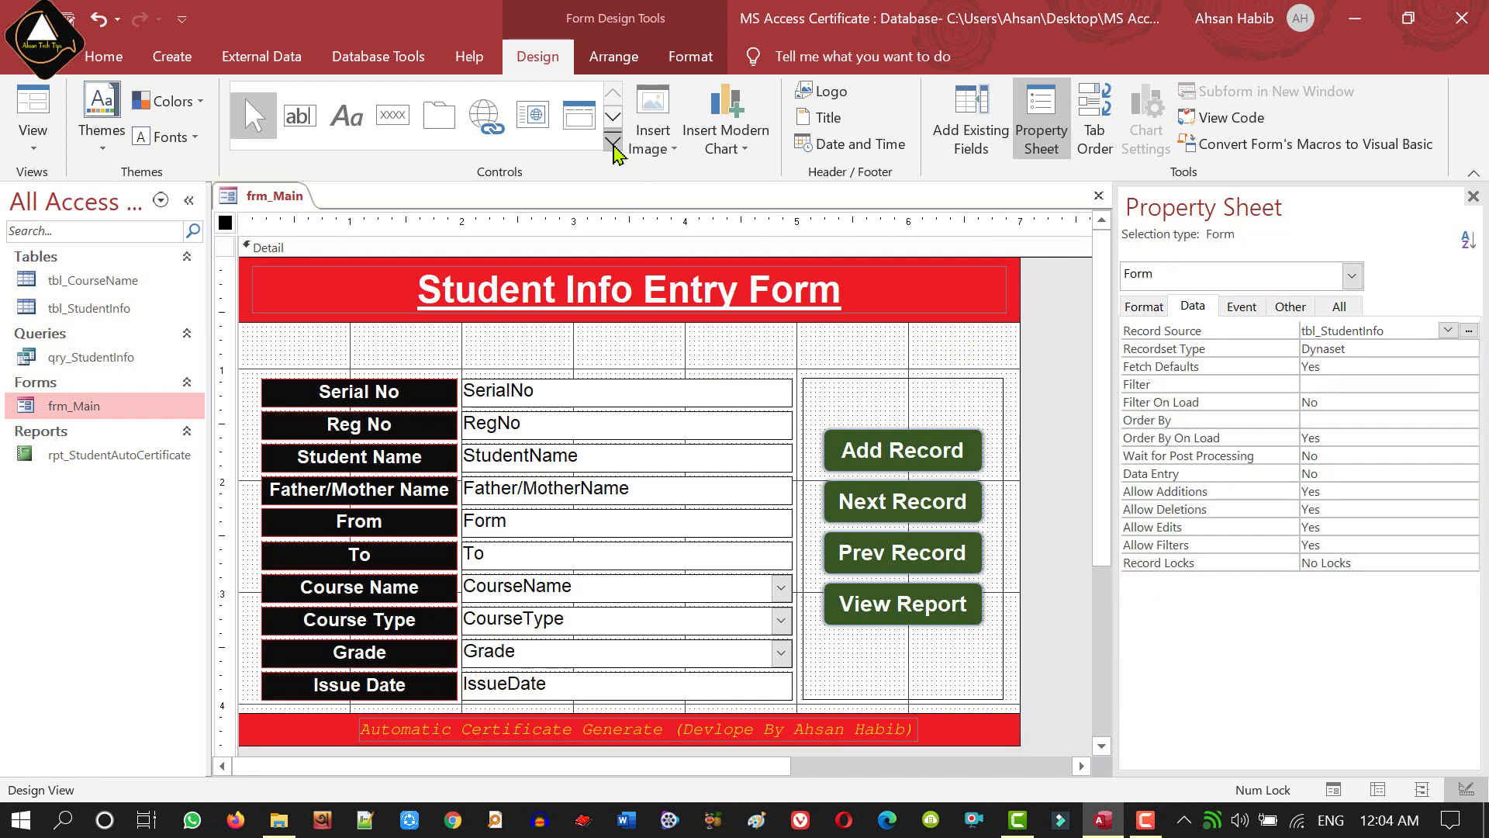
pyautogui.click(613, 141)
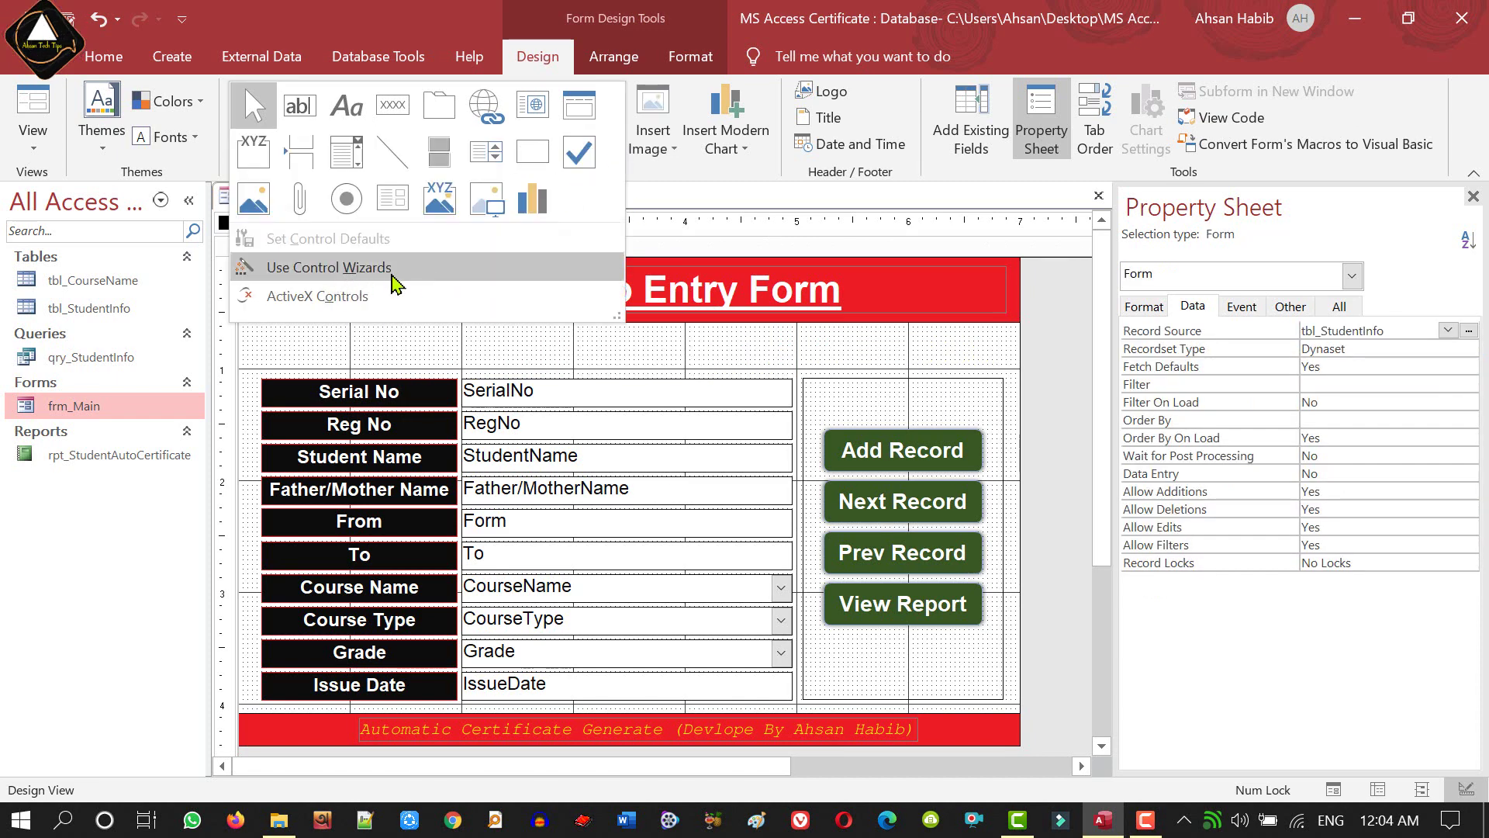
pyautogui.click(395, 279)
pyautogui.click(613, 151)
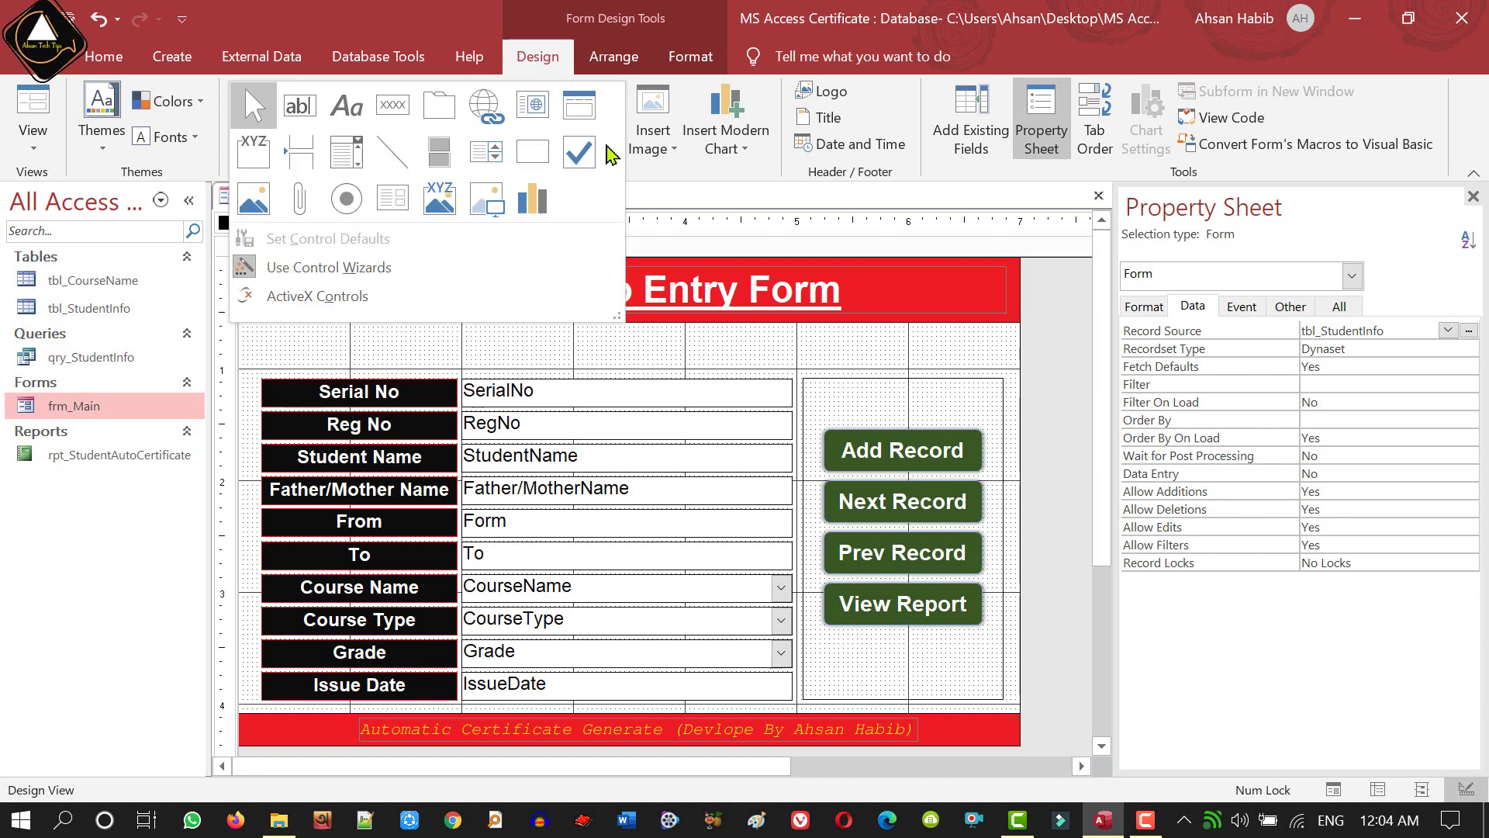
pyautogui.click(392, 194)
# - Draw the new combo box, set it to 'Find a record on my form', and add SerialNo and StudentName
pyautogui.moveTo(550, 336); pyautogui.dragTo(791, 363)
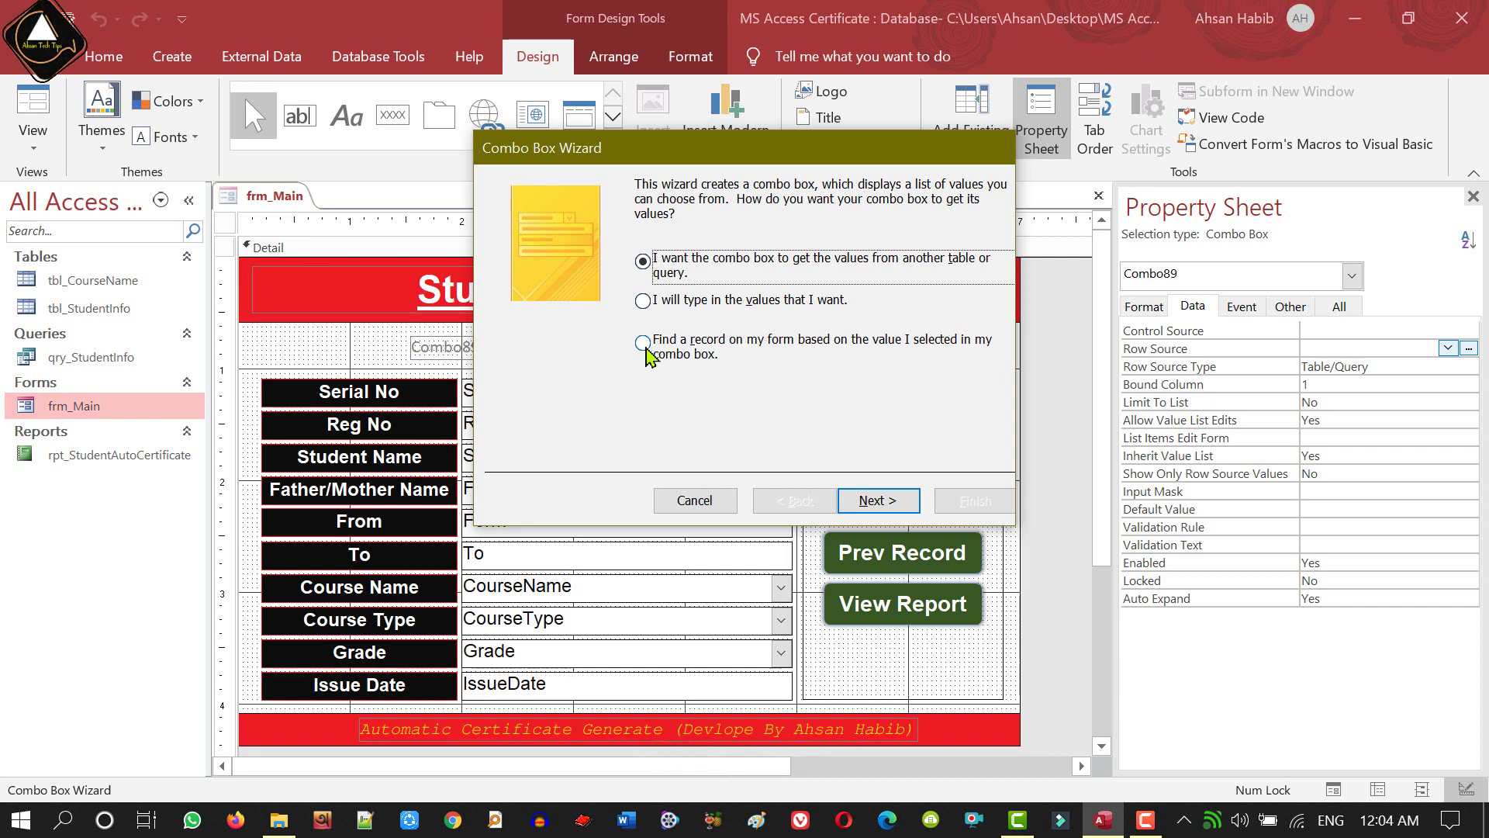
pyautogui.click(644, 344)
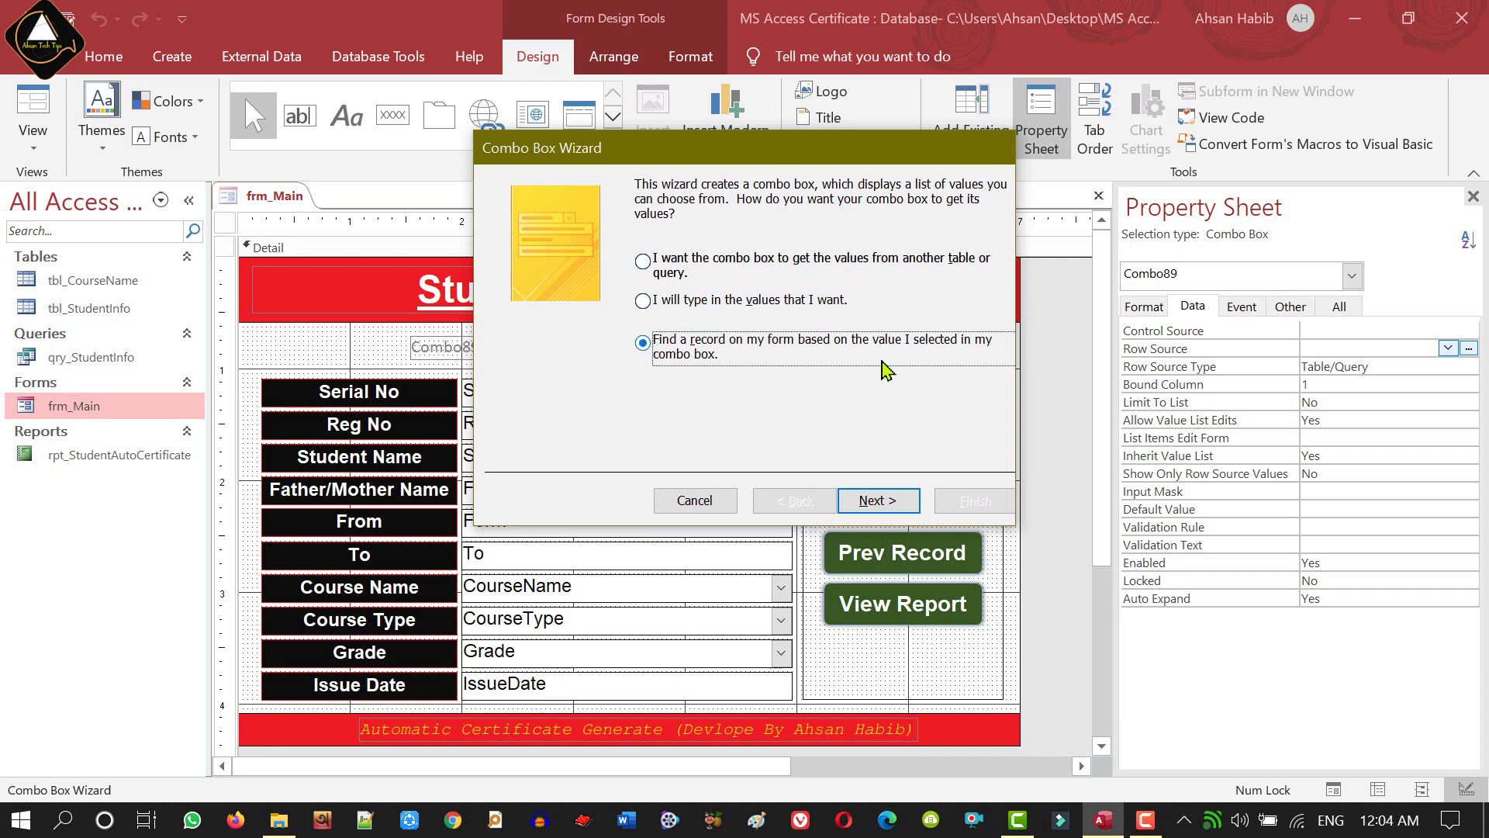
pyautogui.click(875, 508)
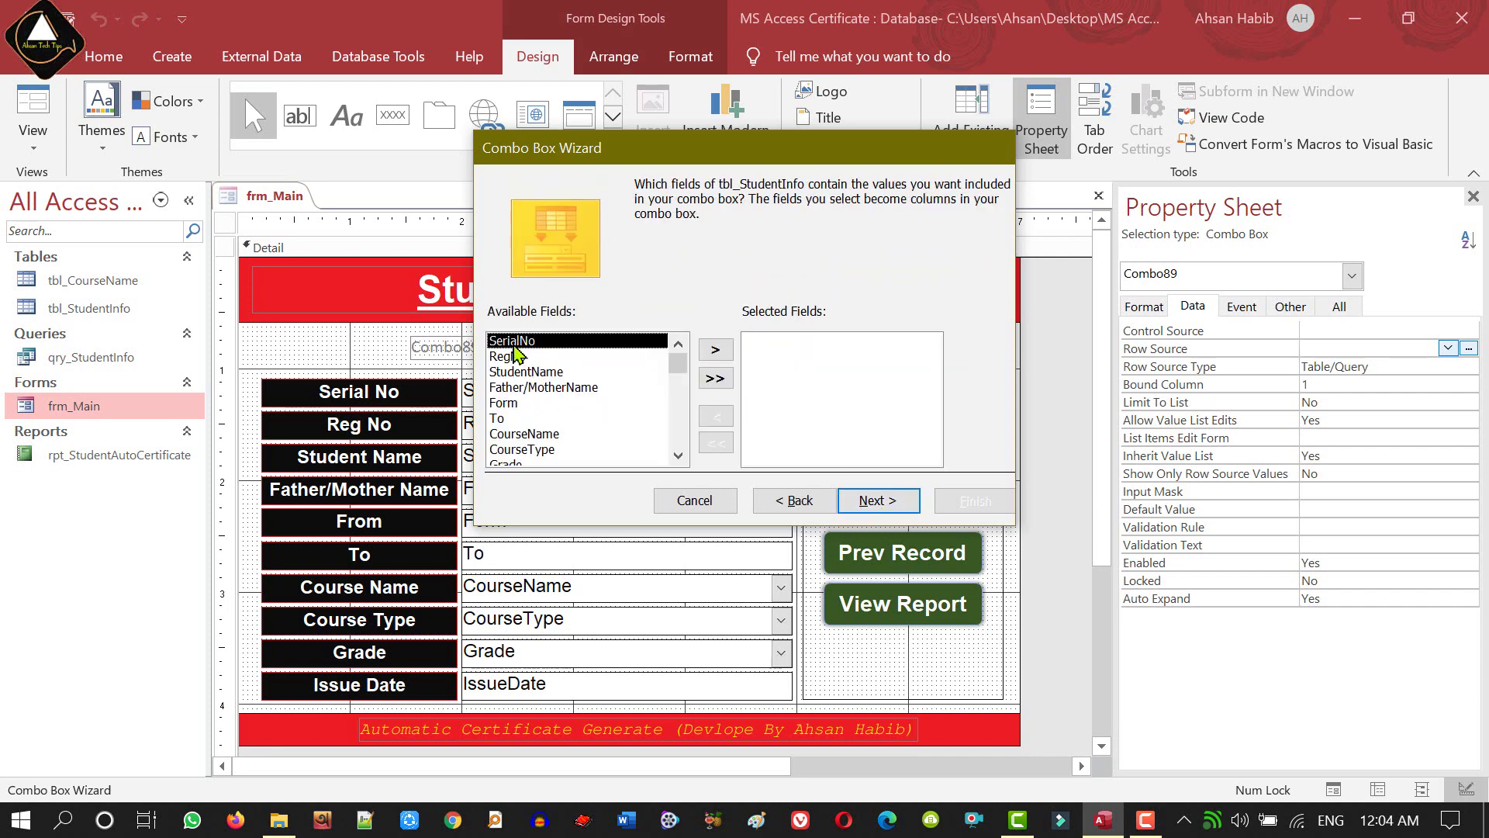
pyautogui.click(715, 349)
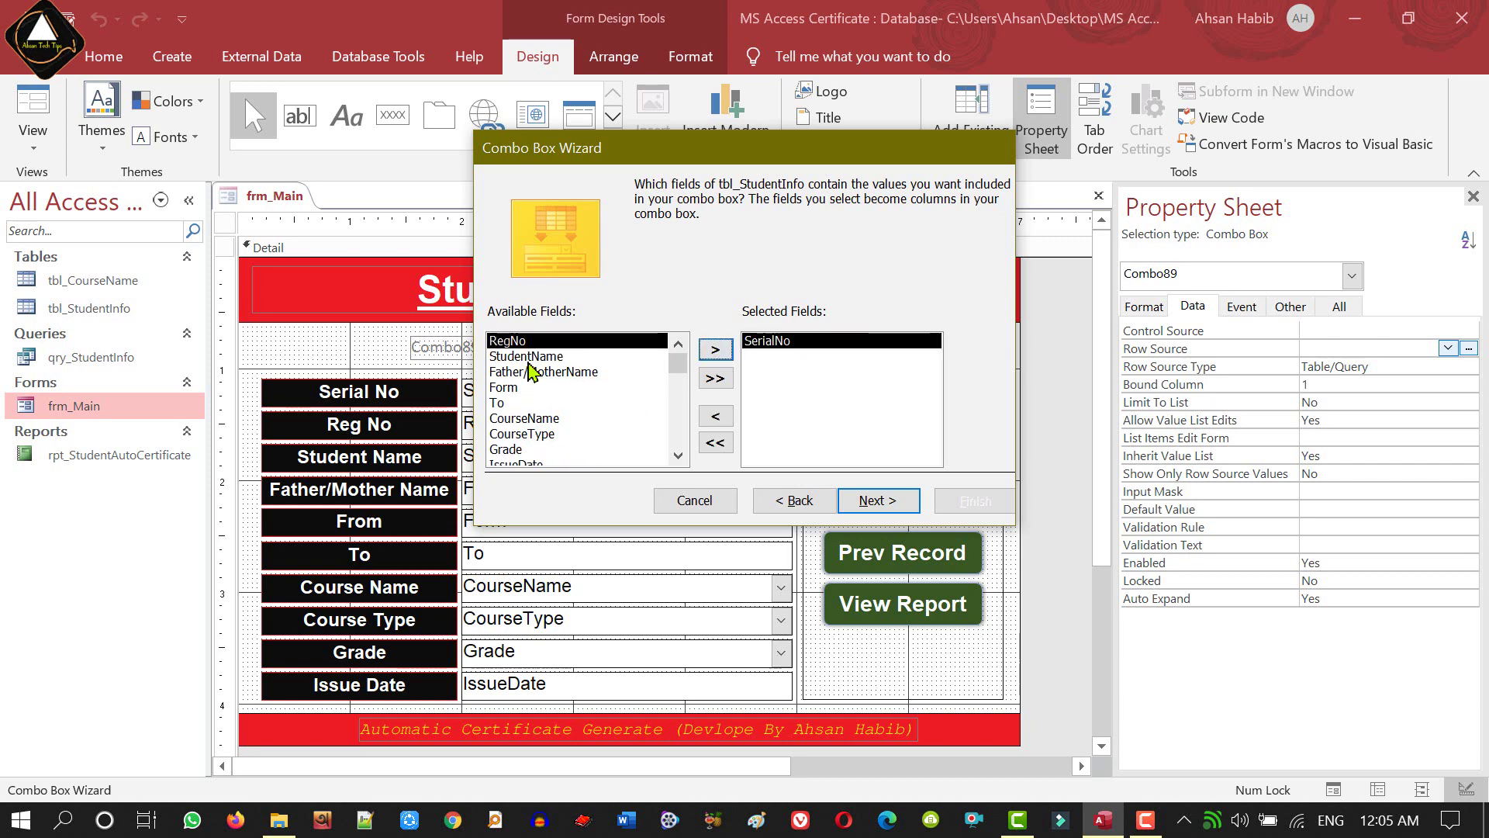
pyautogui.click(528, 356)
pyautogui.click(715, 349)
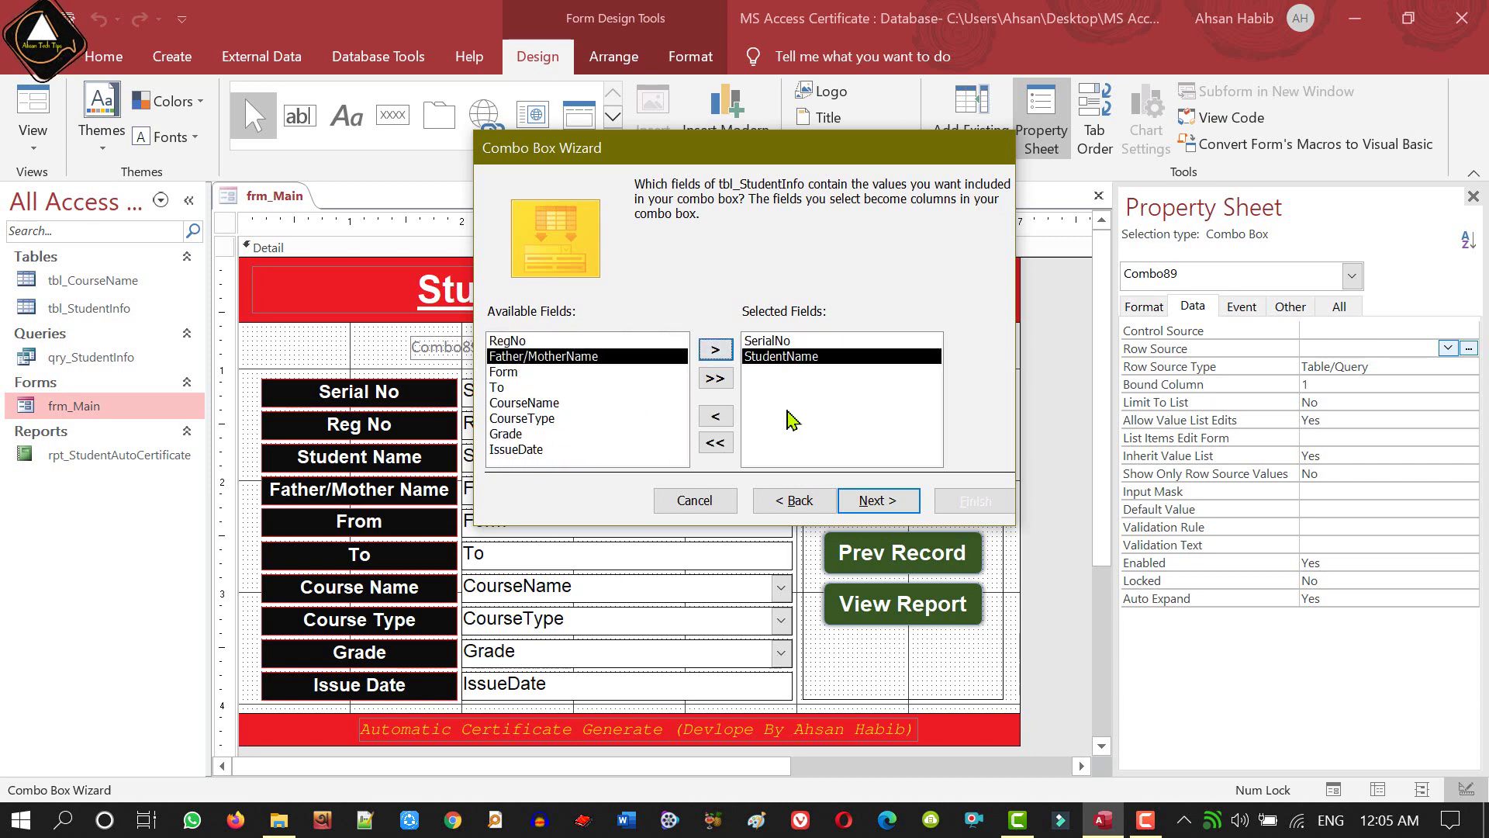
# - Widen the StudentName column and keep the SerialNo key column hidden
pyautogui.click(874, 499)
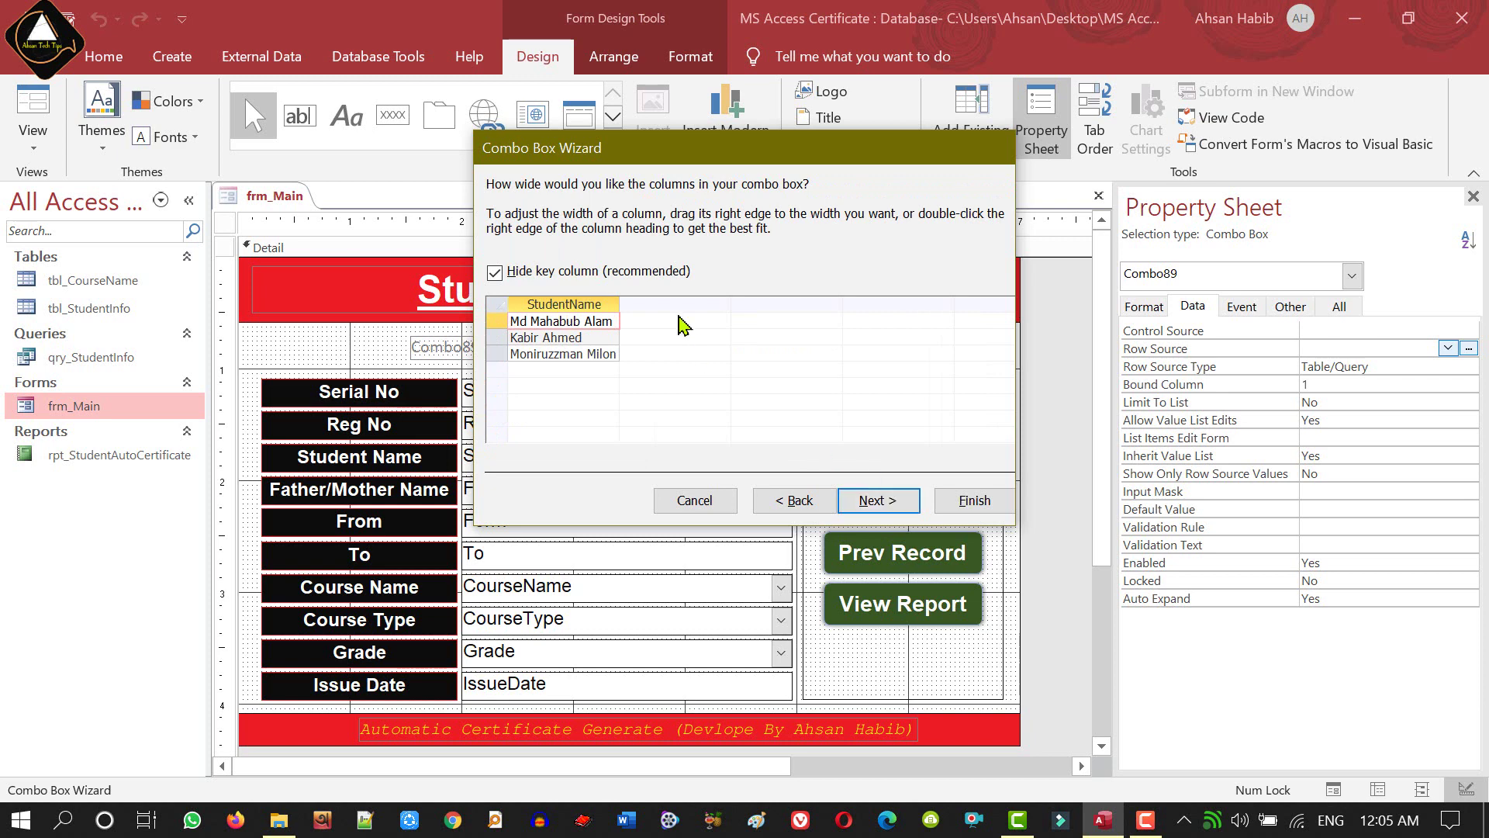
pyautogui.moveTo(616, 299); pyautogui.dragTo(663, 298)
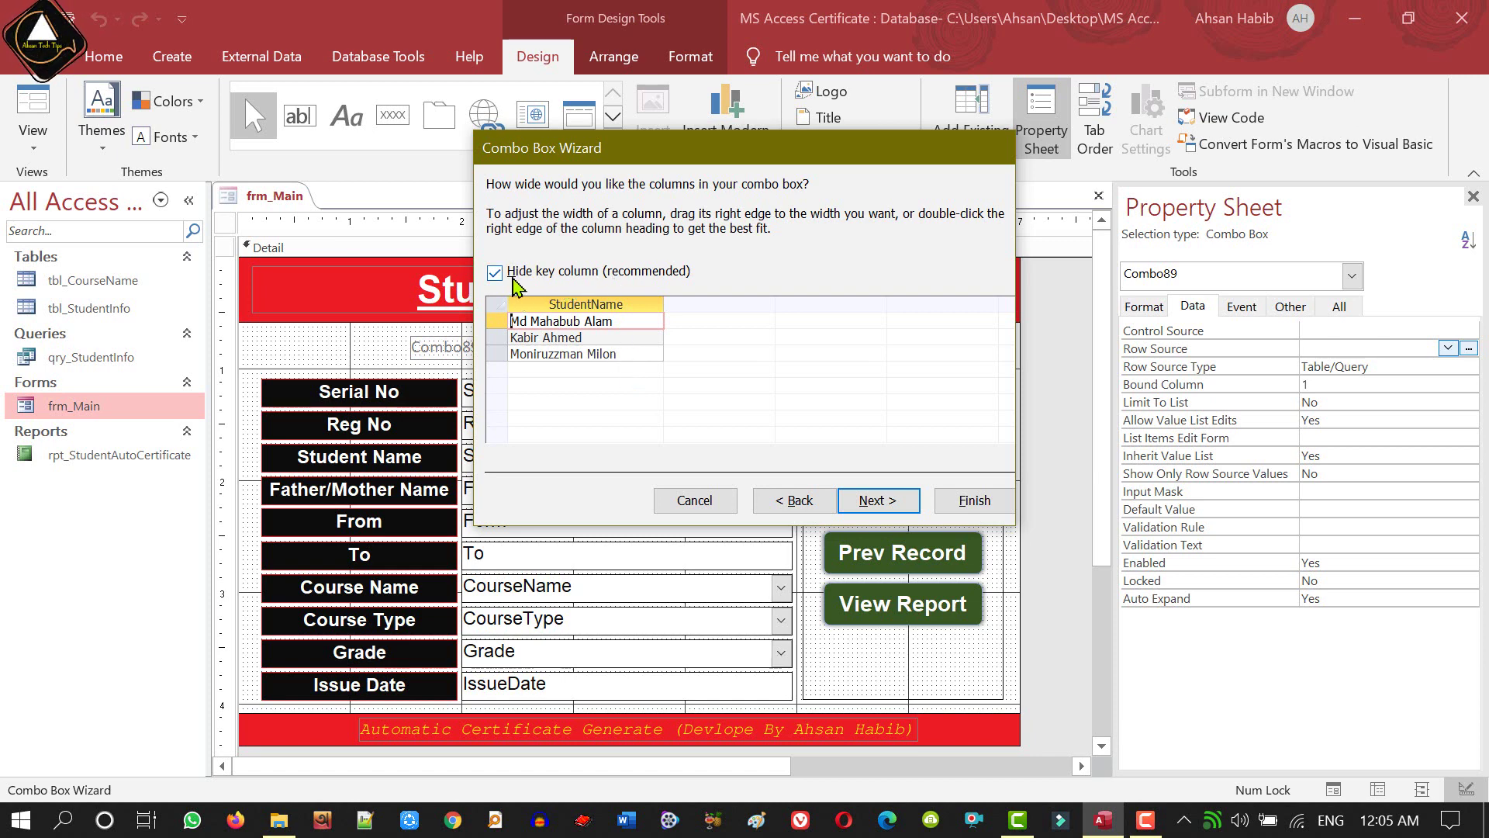
pyautogui.click(494, 273)
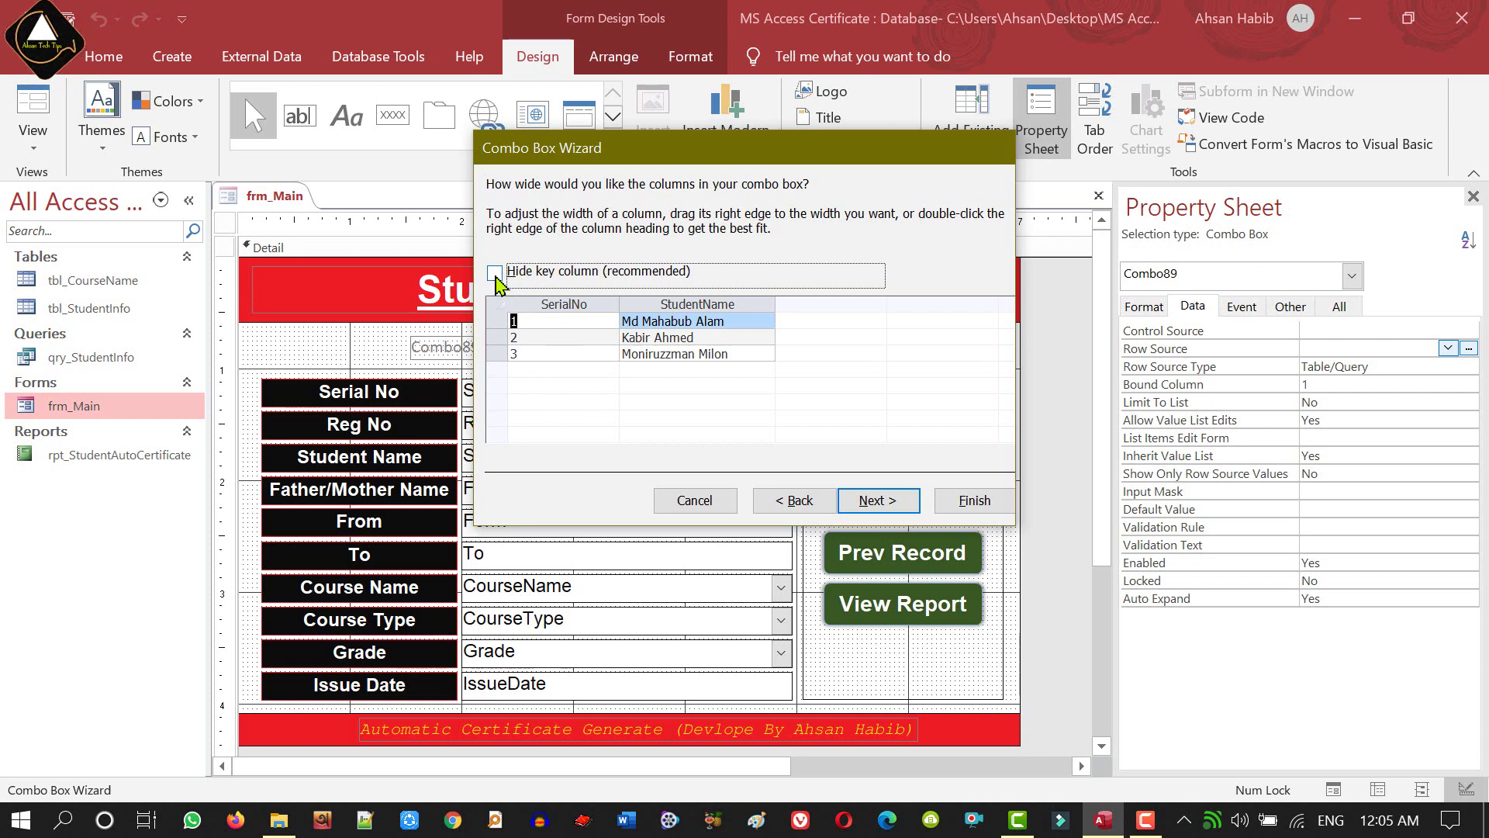
pyautogui.click(496, 274)
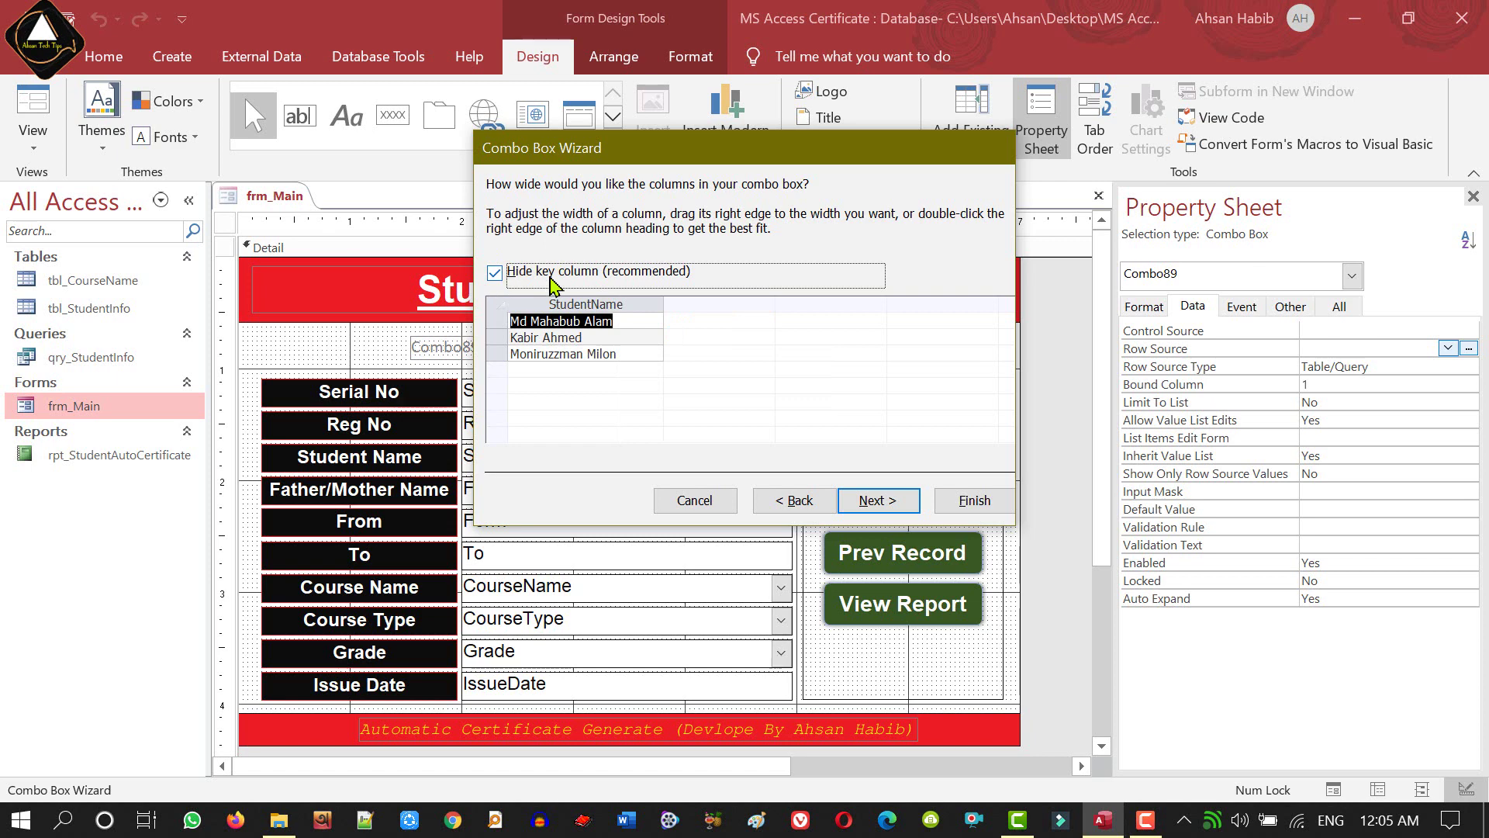
pyautogui.click(879, 500)
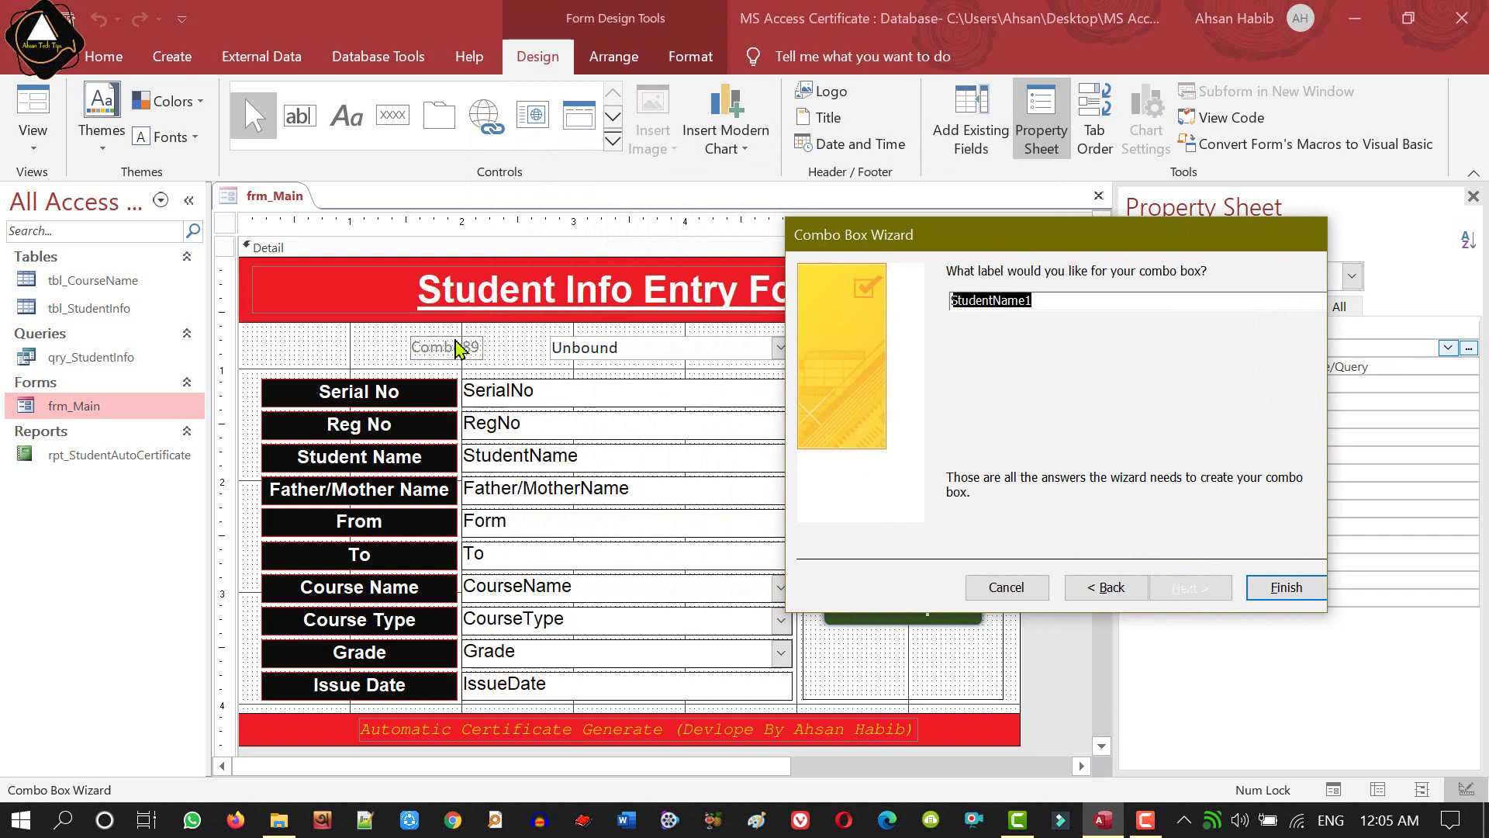
# - Label the combo box 'Student Search:', finish the wizard, and switch frm_Main to Form View
pyautogui.click(1059, 299)
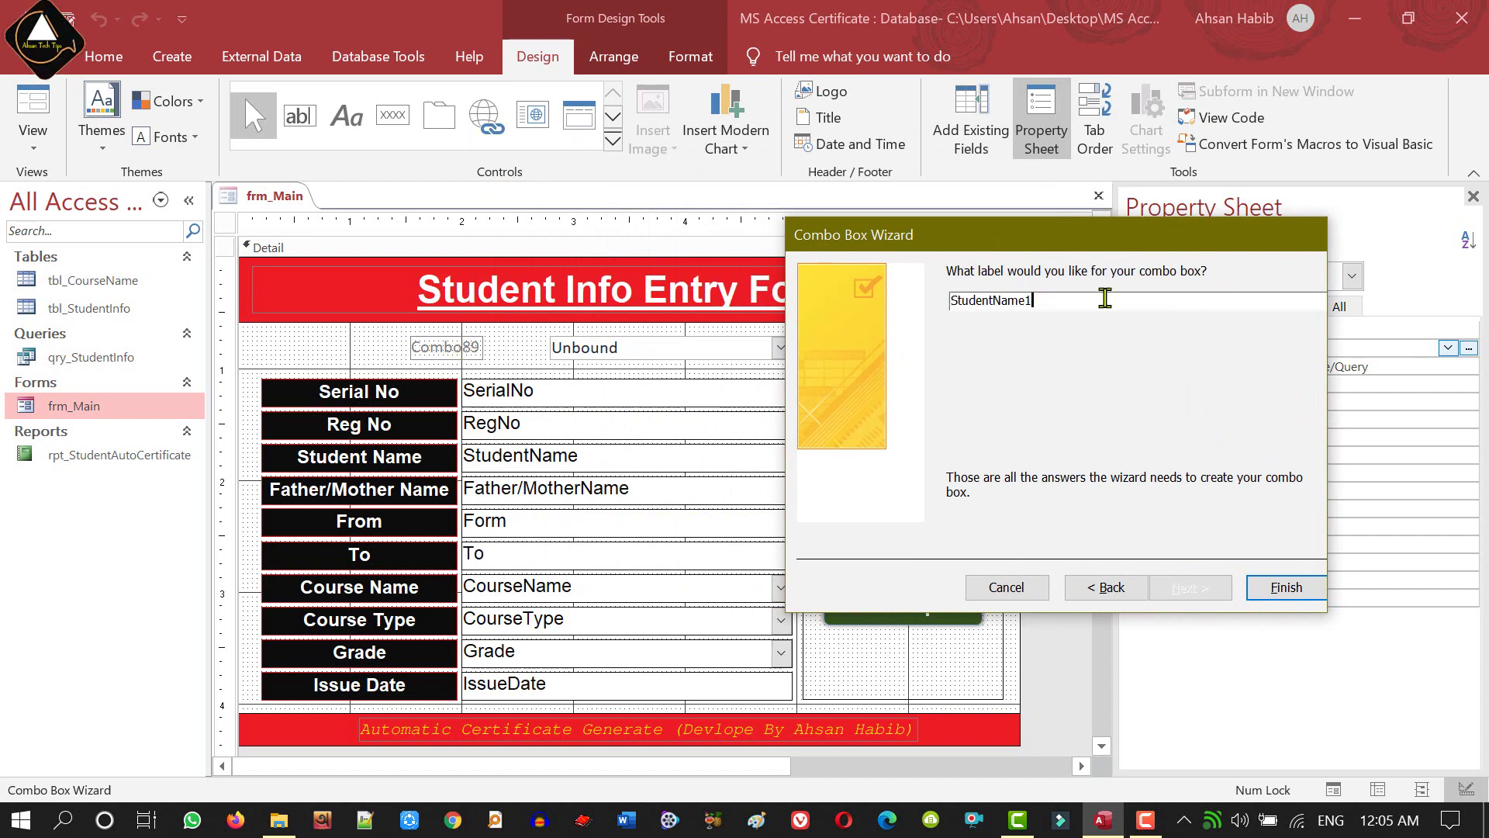
pyautogui.press('BackSpace')
pyautogui.press('BackSpace')
pyautogui.write('Search:')
pyautogui.click(1276, 586)
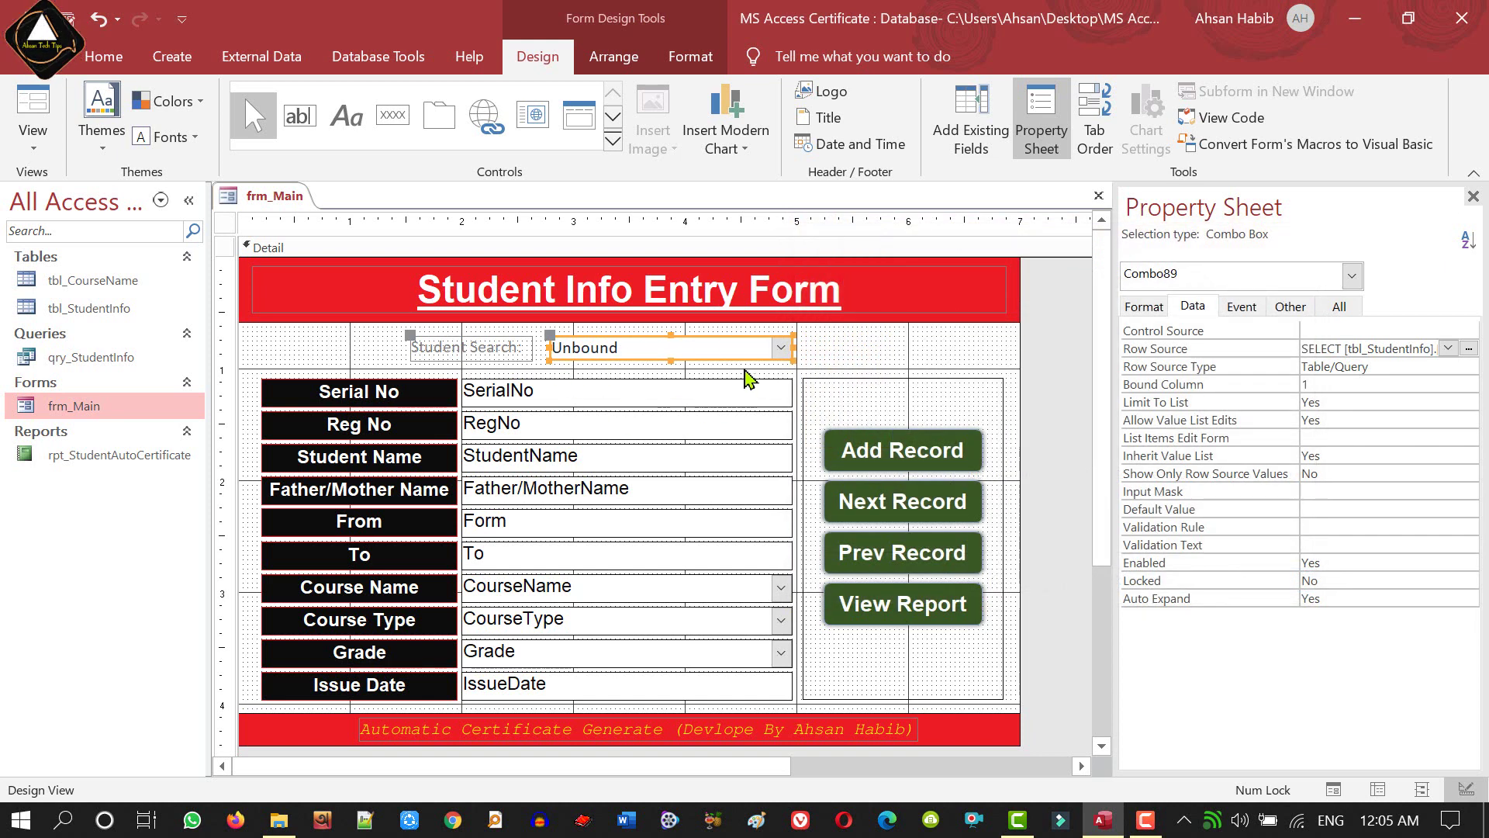
pyautogui.click(845, 359)
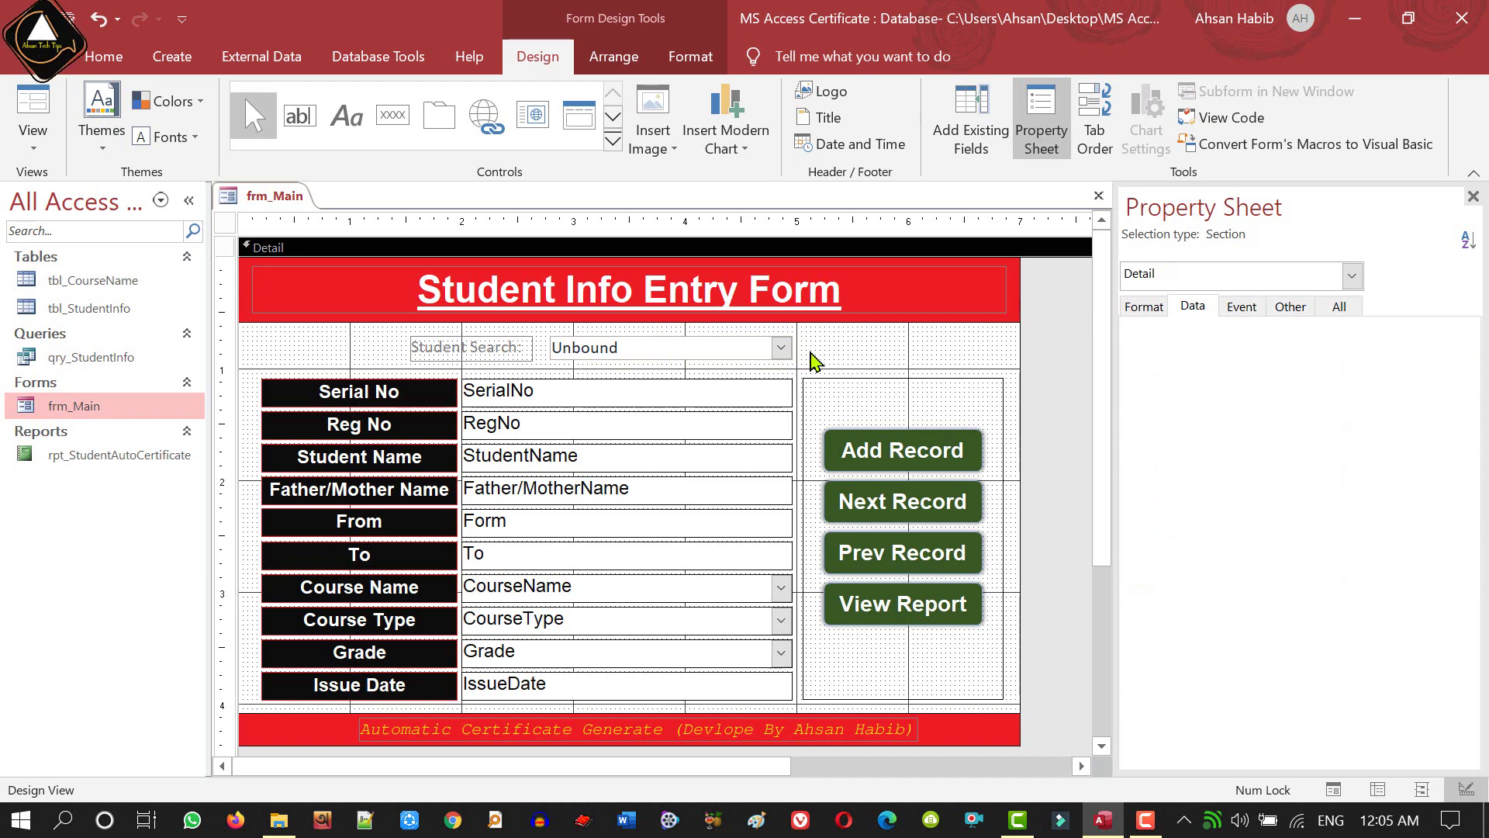
pyautogui.click(52, 140)
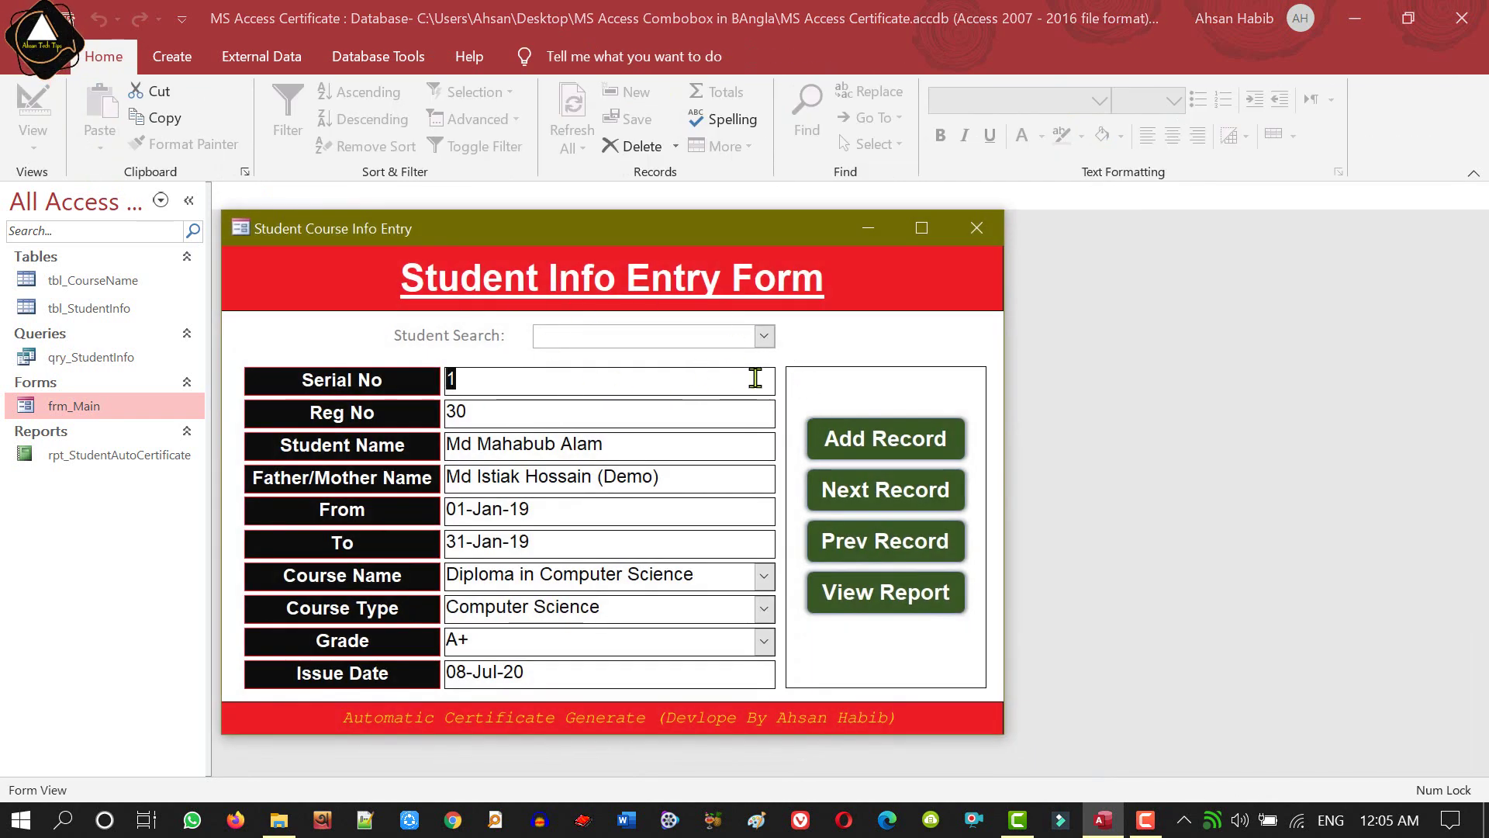
# - Pick the second student in Student Search, then type 'md' and accept the autocompleted name
pyautogui.click(764, 335)
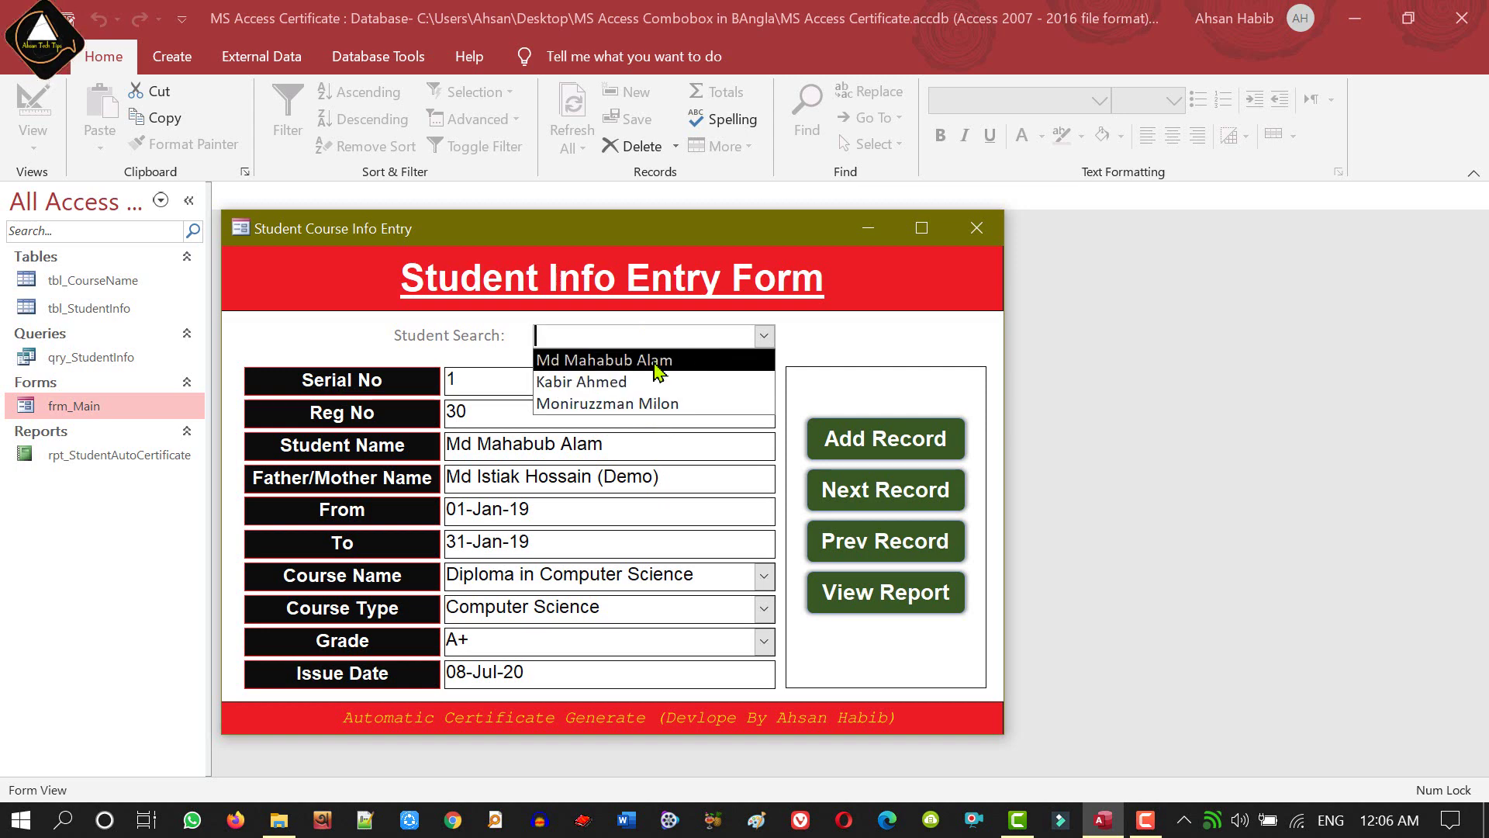
pyautogui.click(603, 383)
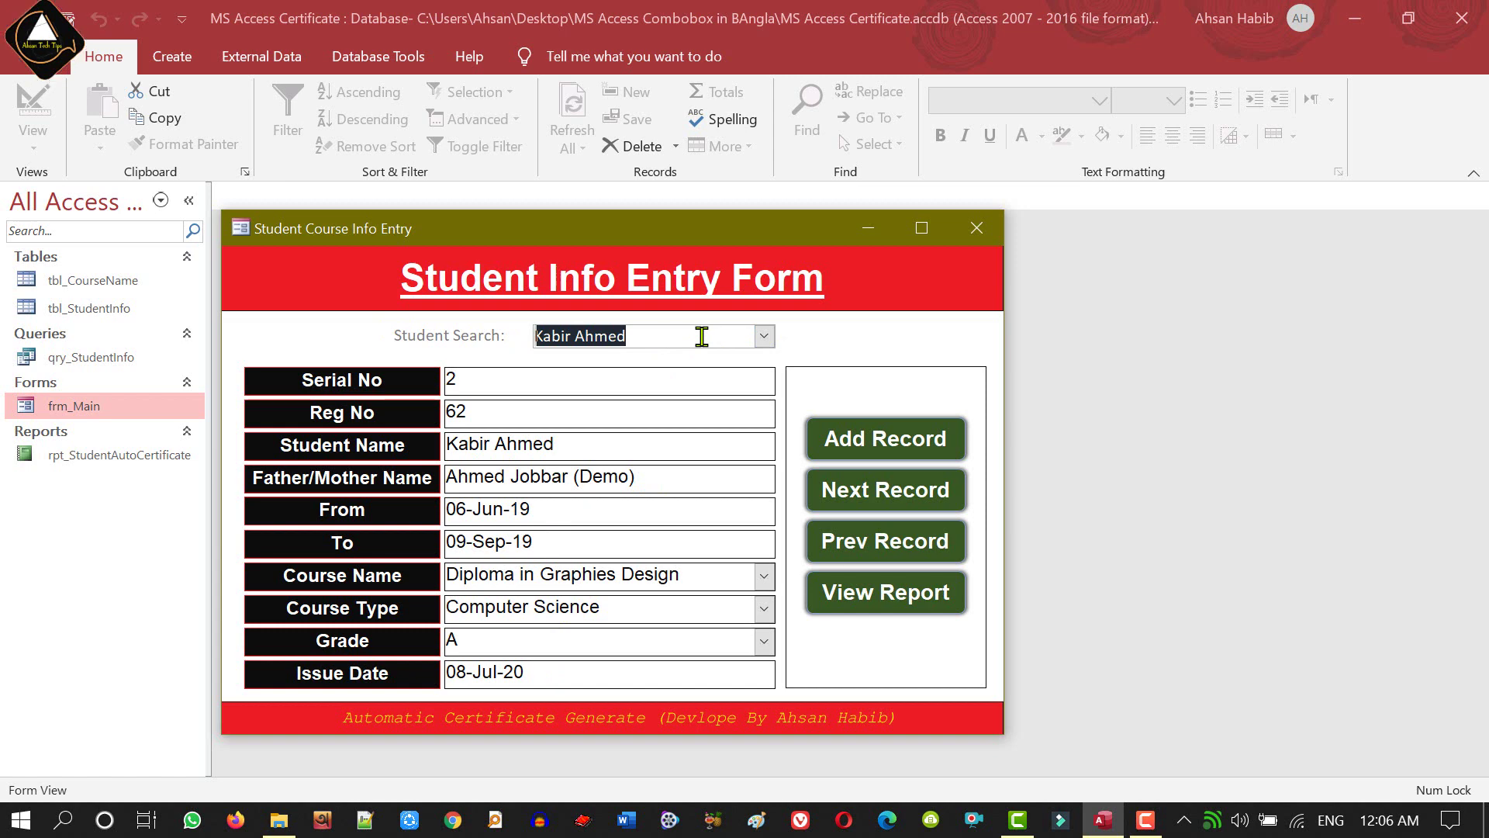
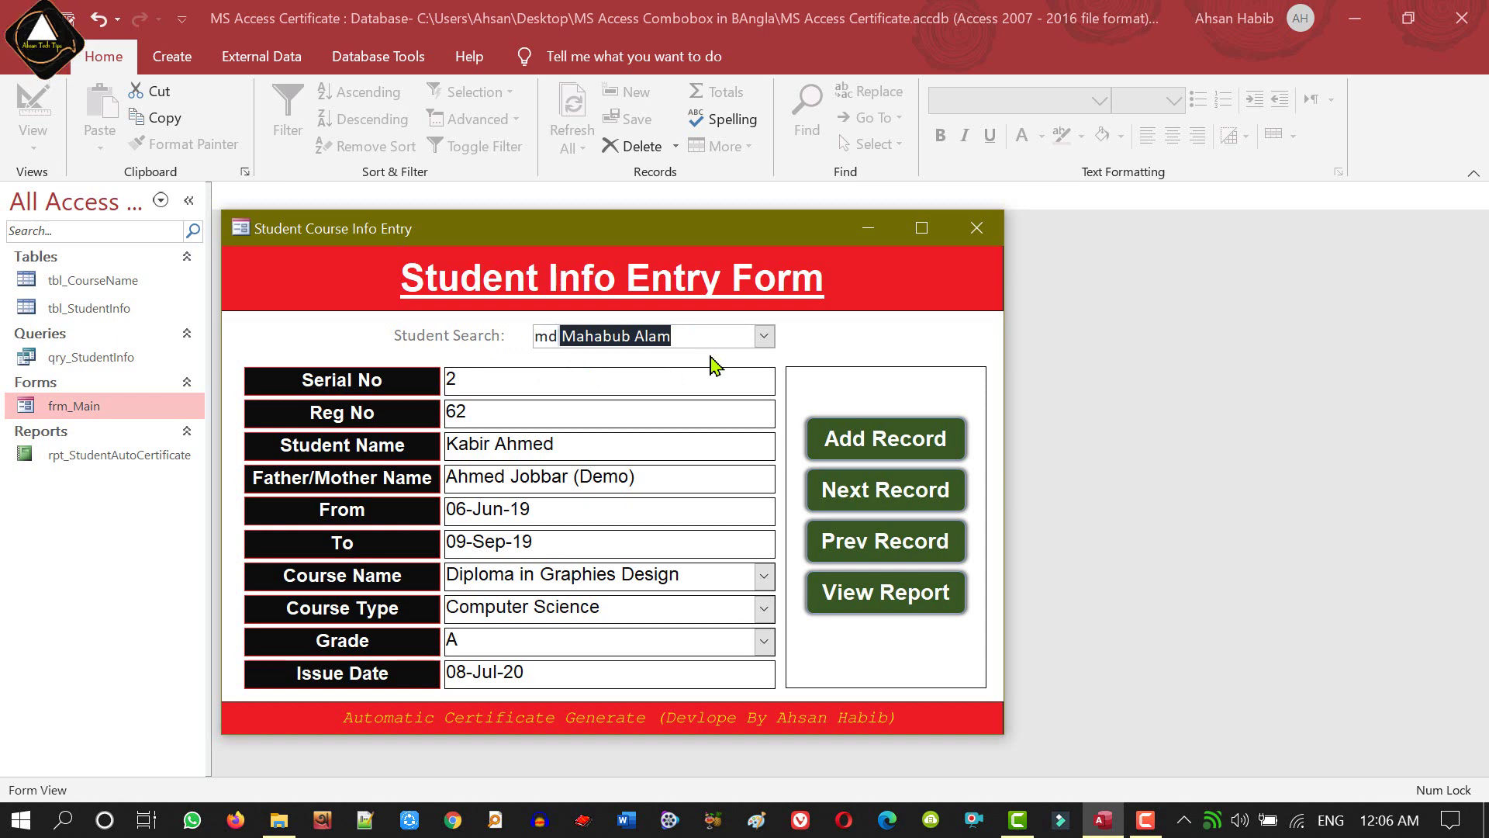
pyautogui.press('Return')
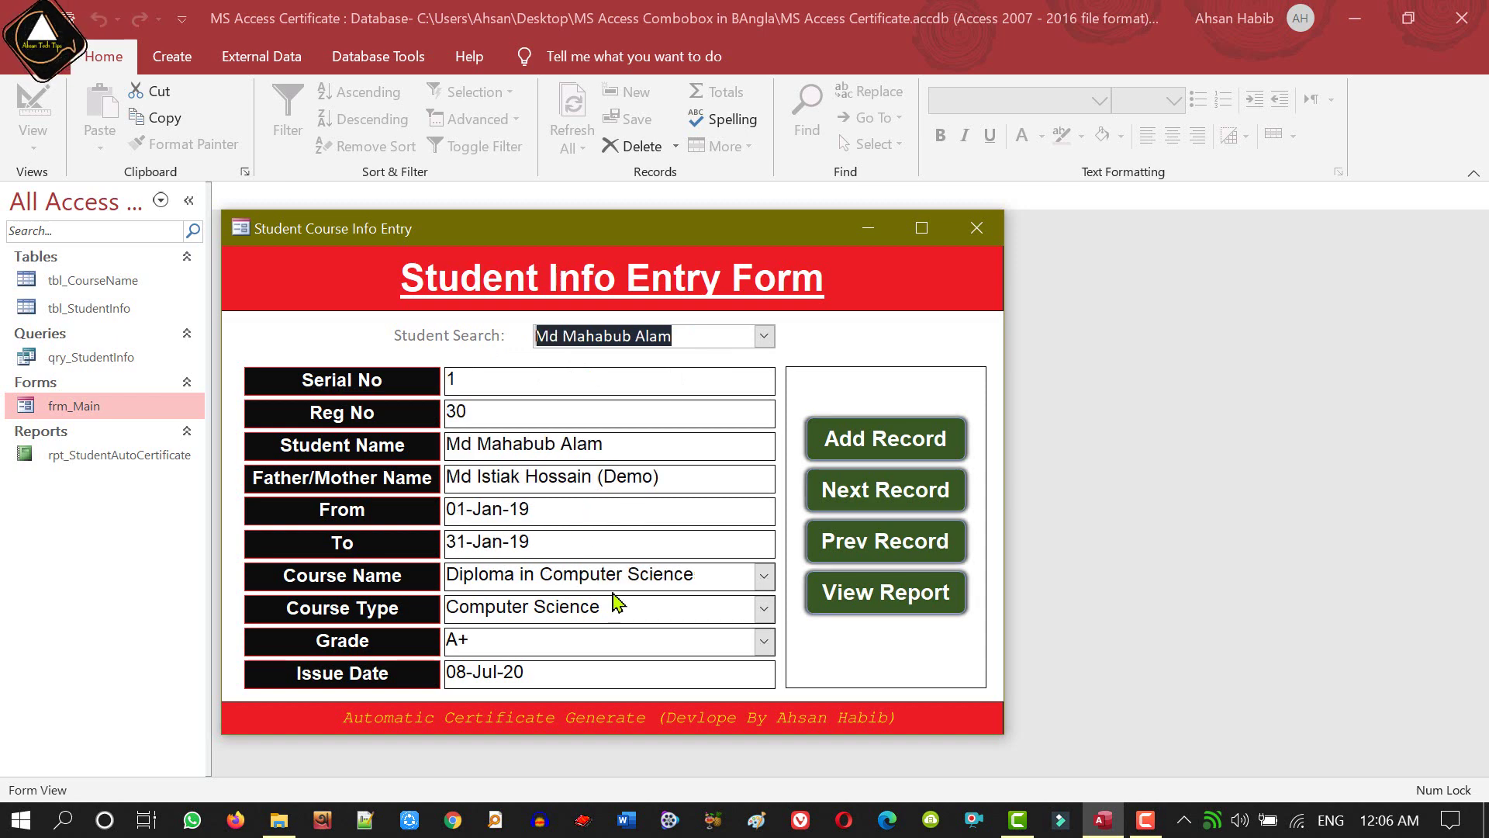